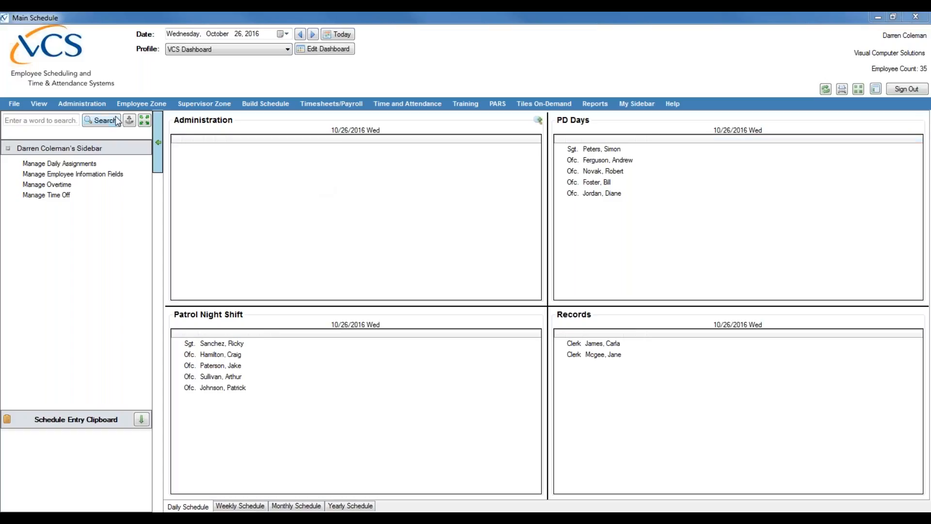
Open the Validation and Coverage Skill Sets settings from the Validation administration group.
{"action": "left_click", "coordinate": [81, 104]}
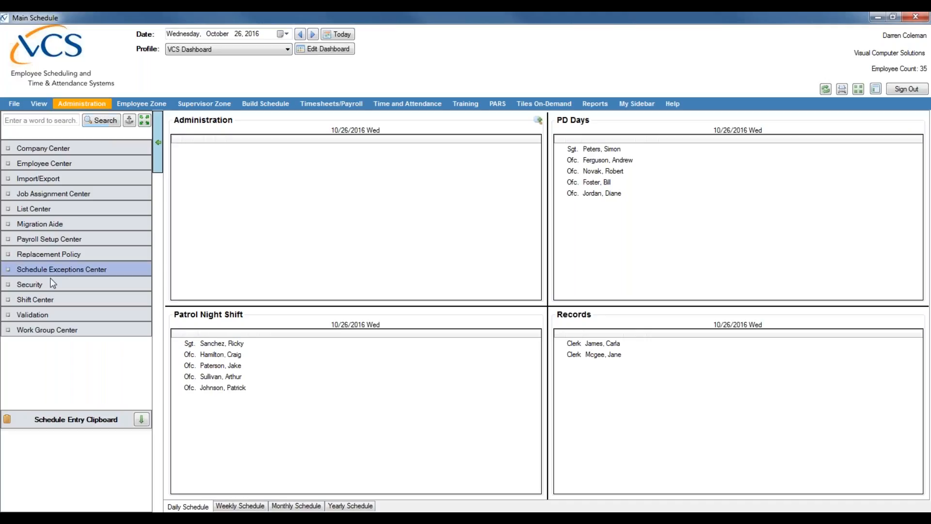
{"action": "left_click", "coordinate": [41, 318]}
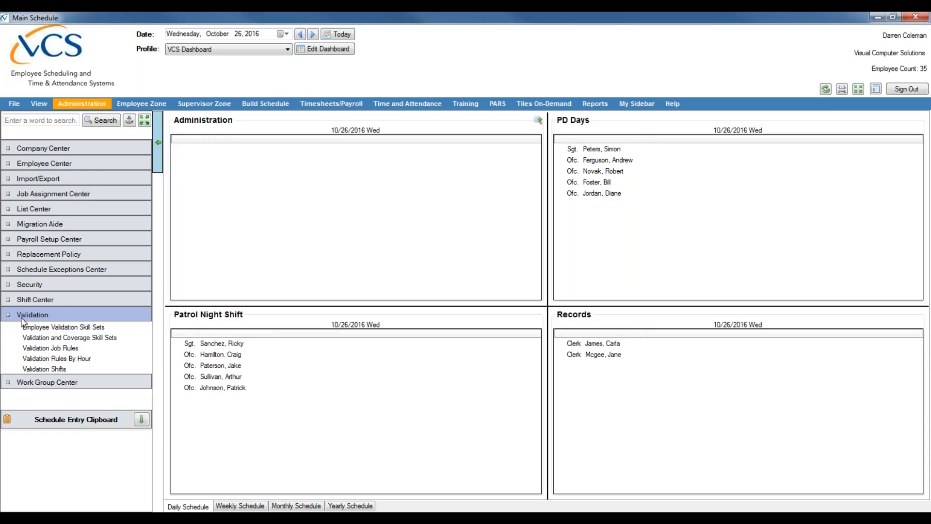
{"action": "left_click", "coordinate": [79, 335]}
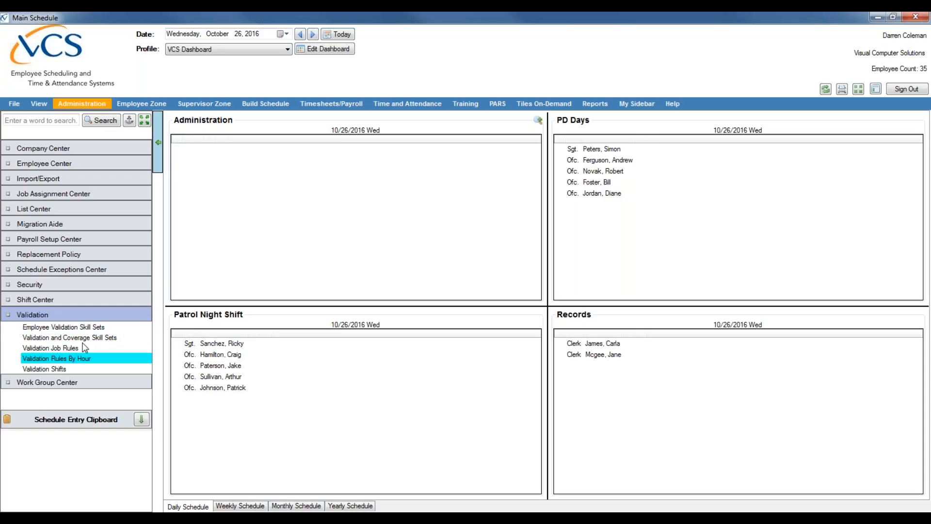
{"action": "left_click", "coordinate": [52, 350]}
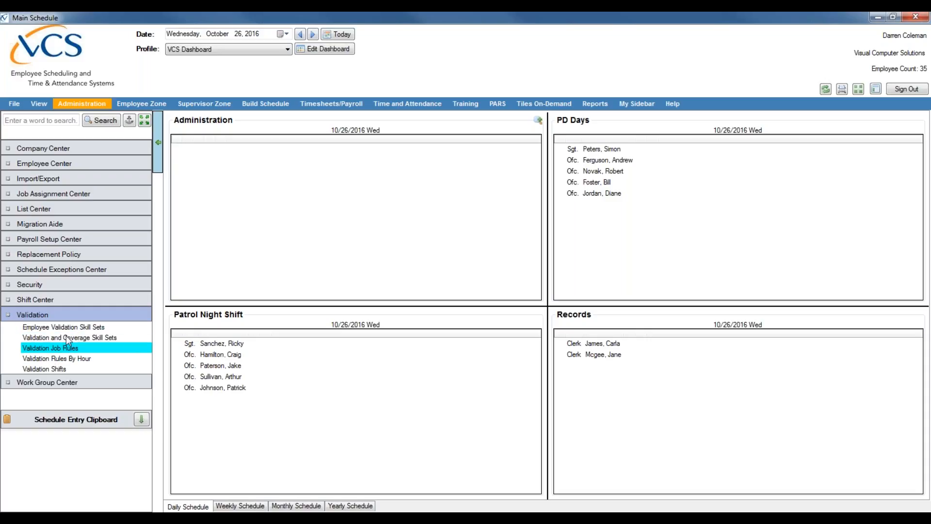
{"action": "left_click", "coordinate": [49, 337]}
{"action": "left_click", "coordinate": [47, 329]}
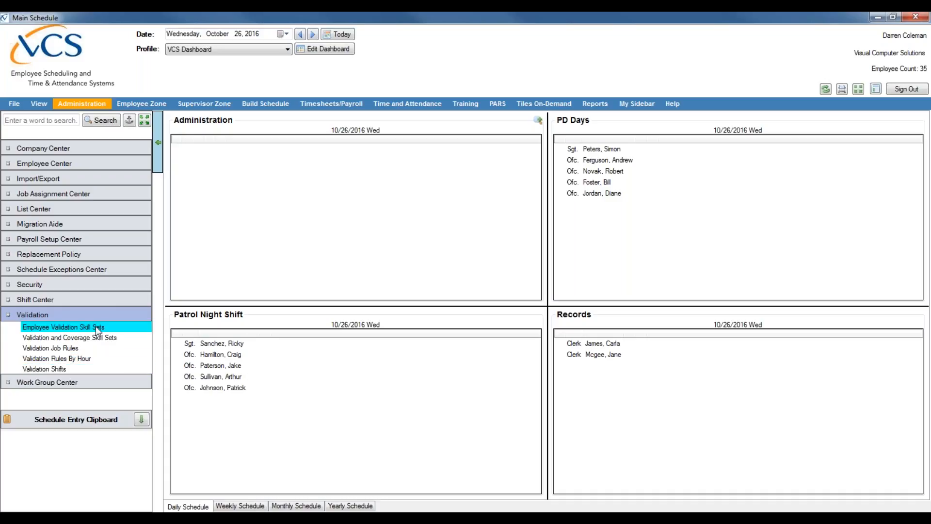
{"action": "left_click", "coordinate": [42, 340]}
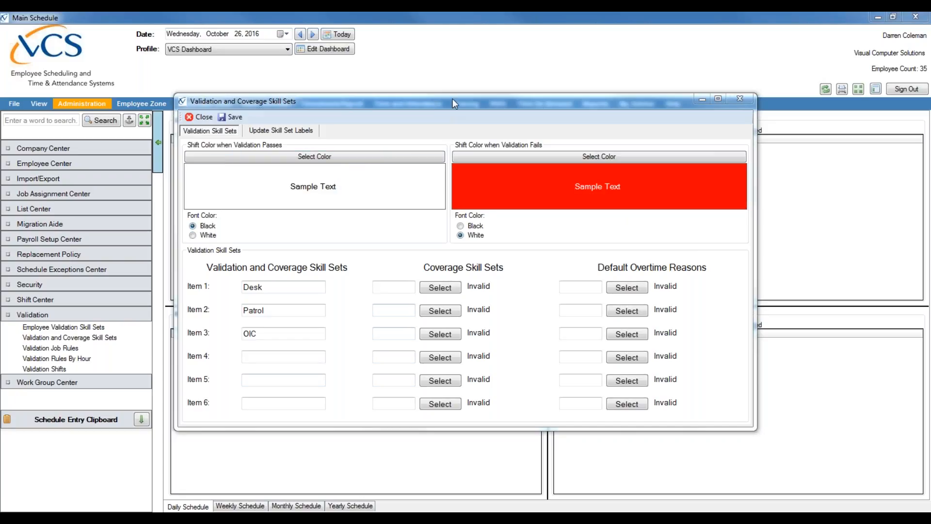
{"action": "left_click_drag", "start_coordinate": [472, 97], "coordinate": [625, 366]}
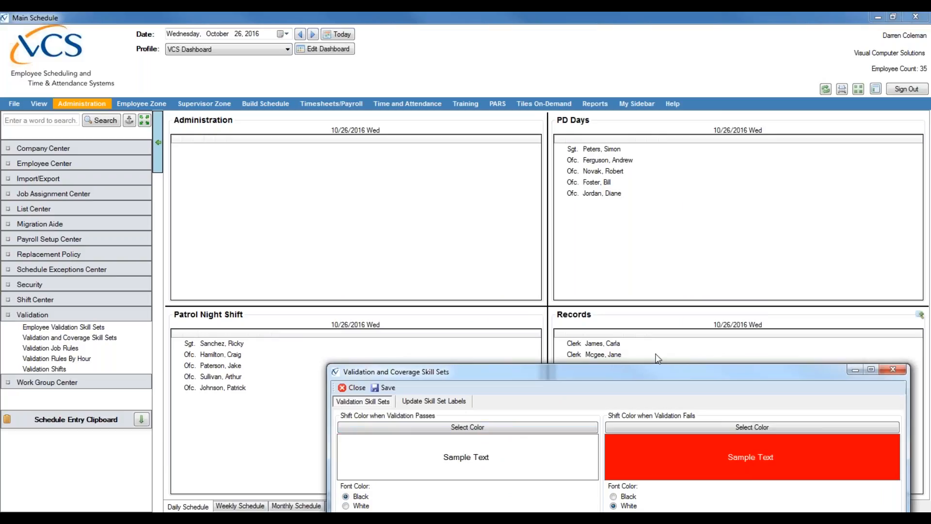
{"action": "left_click_drag", "start_coordinate": [639, 377], "coordinate": [527, 154]}
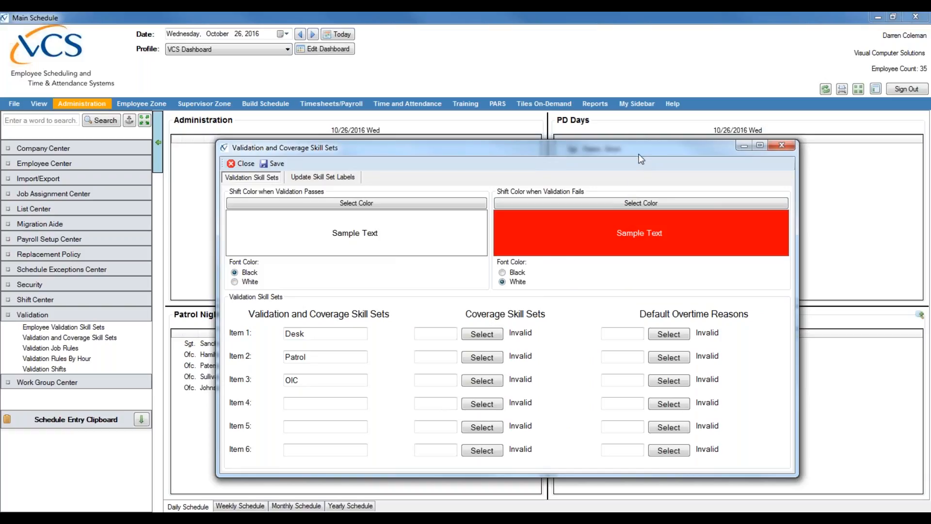
{"action": "left_click_drag", "start_coordinate": [639, 154], "coordinate": [658, 366]}
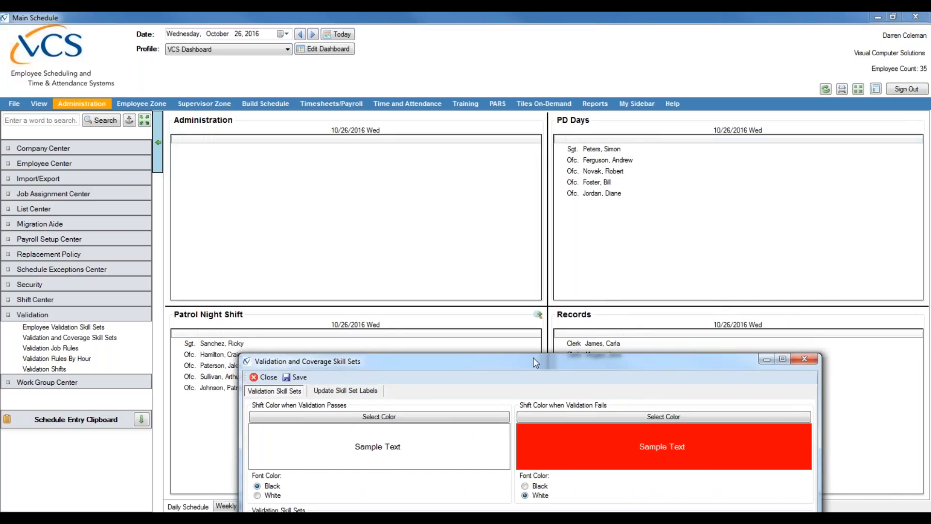
{"action": "left_click_drag", "start_coordinate": [580, 364], "coordinate": [593, 180]}
Set the shift color for passed validation to light green with a black font.
{"action": "left_click", "coordinate": [406, 240]}
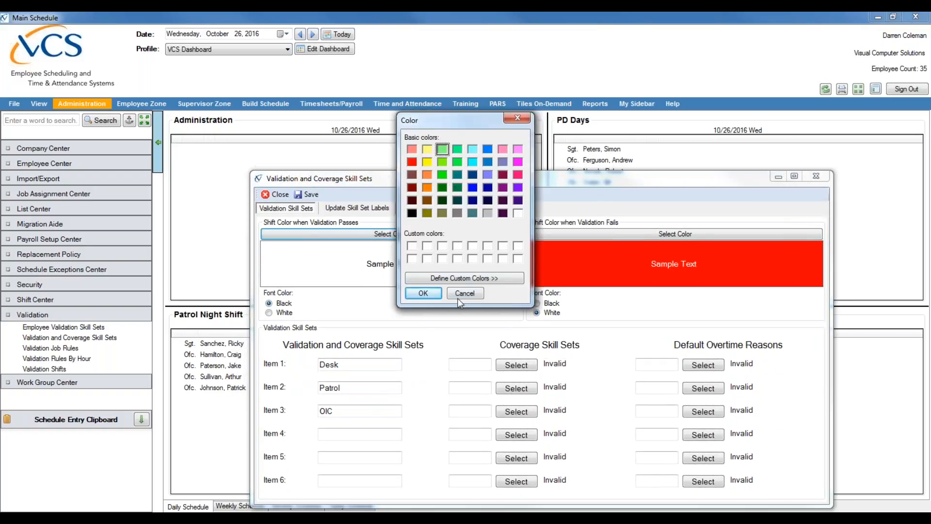
{"action": "left_click", "coordinate": [429, 297]}
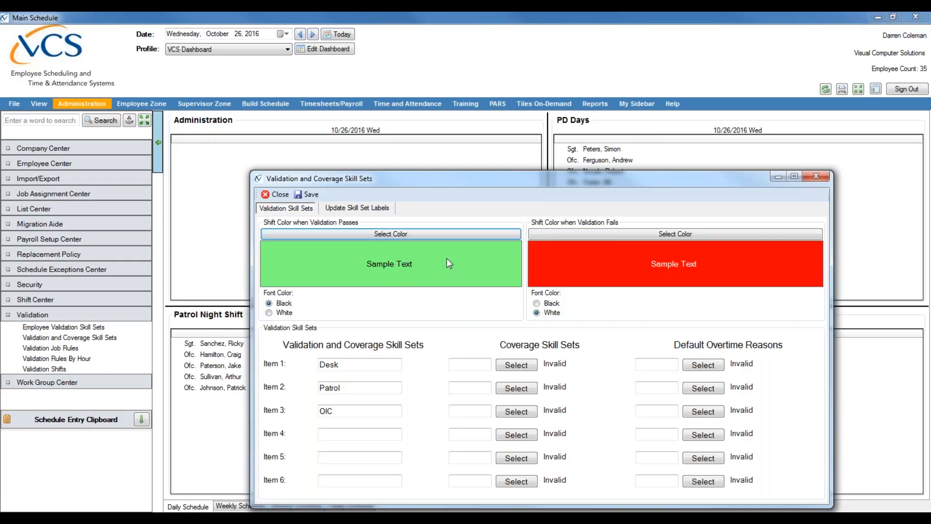
{"action": "left_click", "coordinate": [421, 234]}
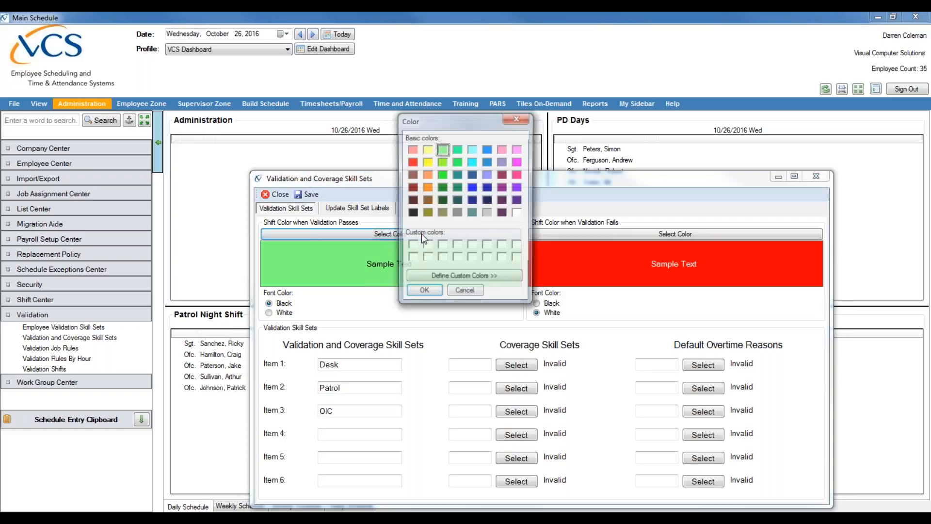
{"action": "left_click", "coordinate": [524, 121]}
{"action": "left_click", "coordinate": [282, 313]}
{"action": "left_click", "coordinate": [277, 304]}
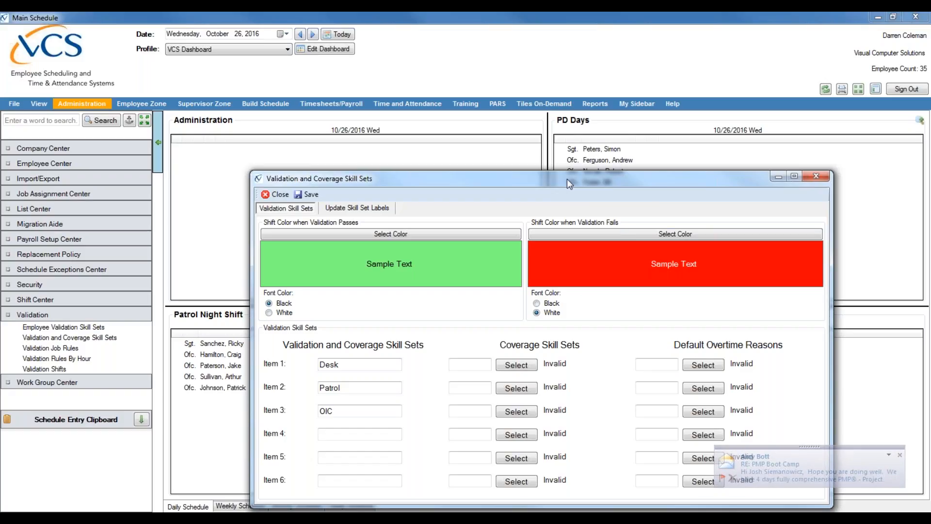
Examine the validation and coverage skill set entries for Items 1 to 6, including the unused ones.
{"action": "left_click_drag", "start_coordinate": [550, 179], "coordinate": [465, 96]}
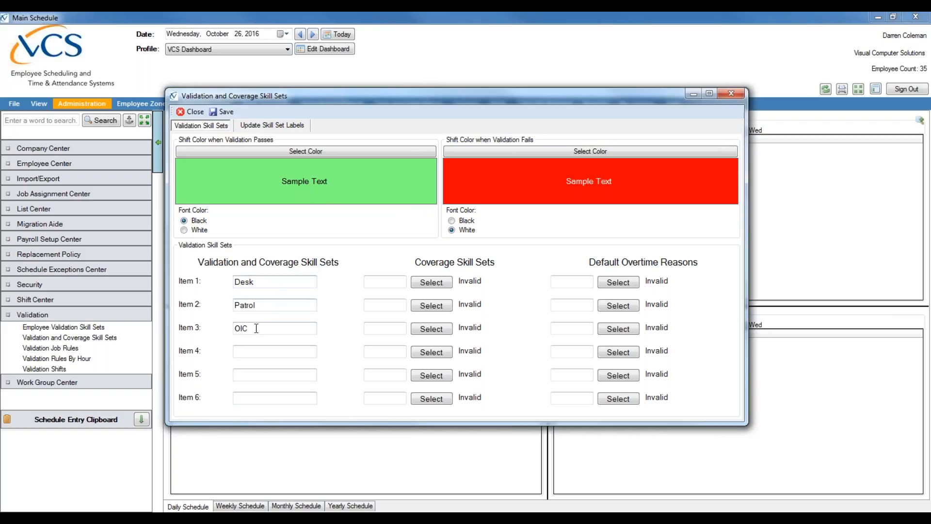
{"action": "left_click_drag", "start_coordinate": [262, 329], "coordinate": [226, 330]}
{"action": "double_click", "coordinate": [262, 306]}
{"action": "left_click", "coordinate": [251, 306]}
{"action": "left_click", "coordinate": [256, 352]}
{"action": "left_click", "coordinate": [259, 377]}
{"action": "left_click", "coordinate": [258, 399]}
{"action": "left_click", "coordinate": [258, 354]}
{"action": "left_click", "coordinate": [251, 378]}
{"action": "left_click", "coordinate": [258, 352]}
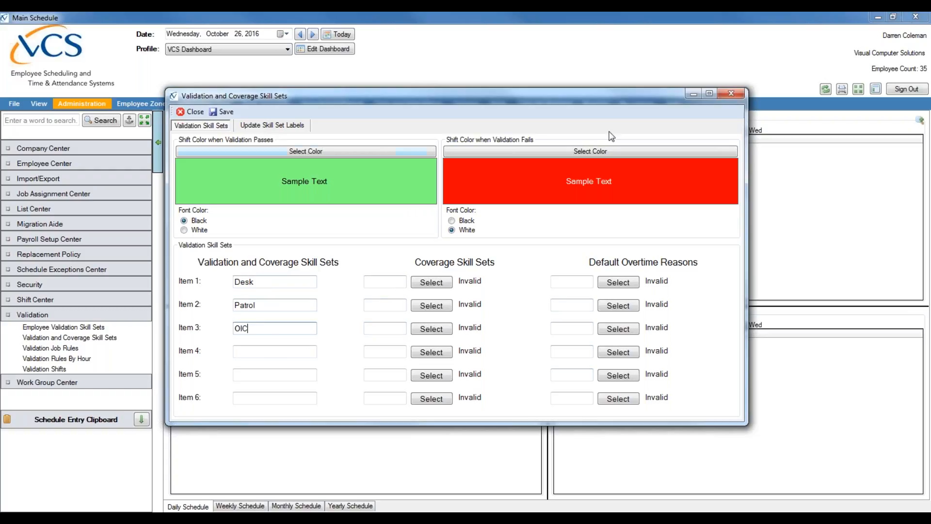
Save the validation and coverage skill set settings and close them.
{"action": "left_click", "coordinate": [224, 112]}
{"action": "left_click", "coordinate": [196, 112]}
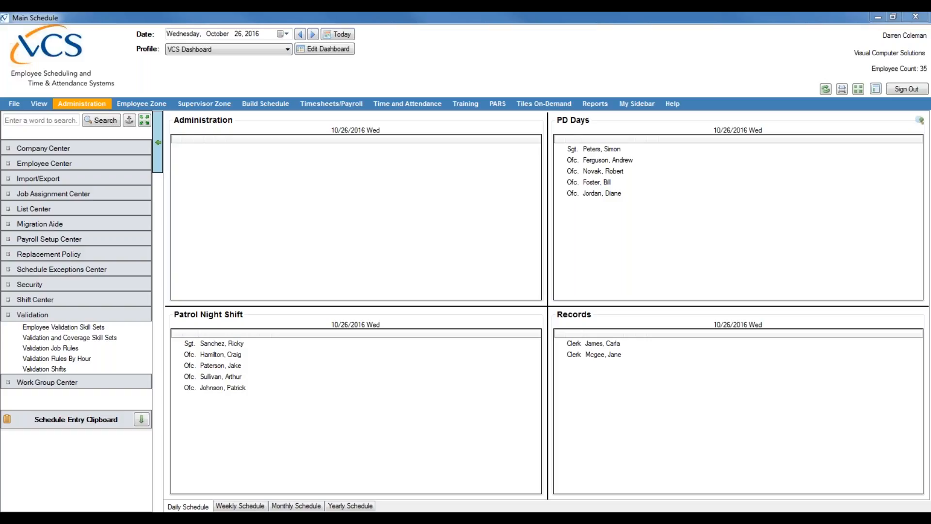
Load the employees in Employee Validation Skill Sets and examine their Desk, Patrol and OIC skill assignments.
{"action": "left_click", "coordinate": [34, 338]}
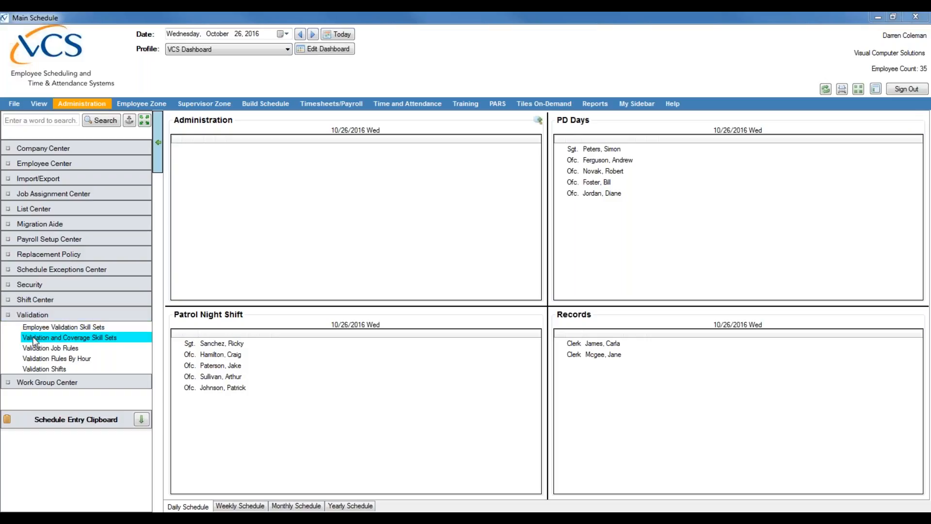
{"action": "left_click", "coordinate": [51, 328]}
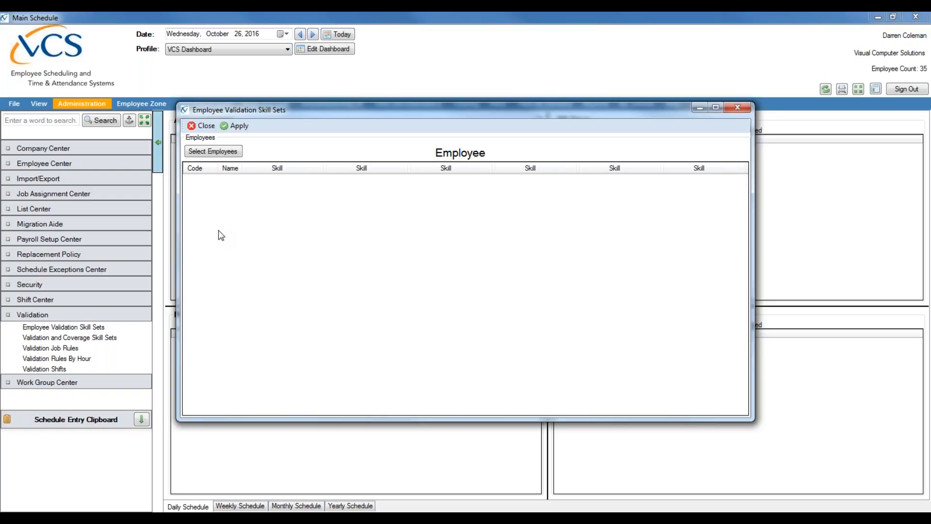
{"action": "left_click", "coordinate": [229, 154]}
{"action": "left_click", "coordinate": [335, 155]}
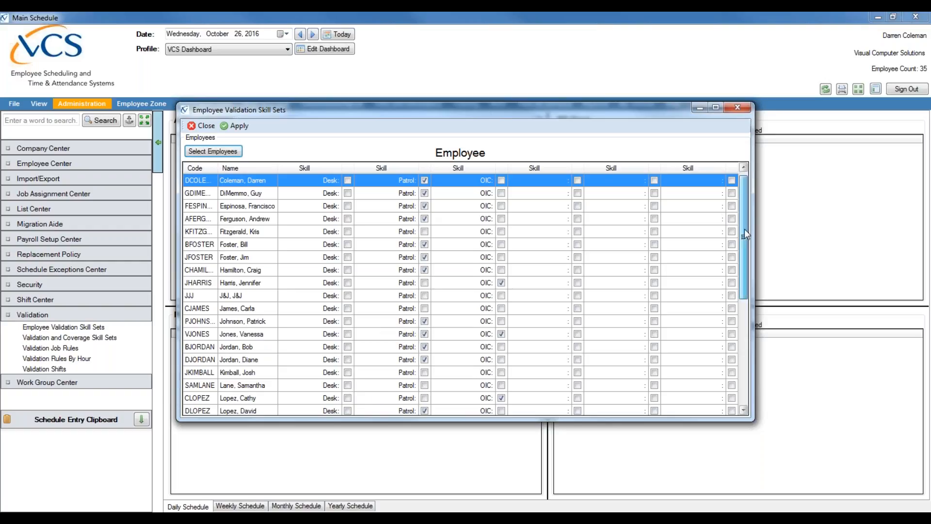
{"action": "left_click_drag", "start_coordinate": [744, 229], "coordinate": [753, 343]}
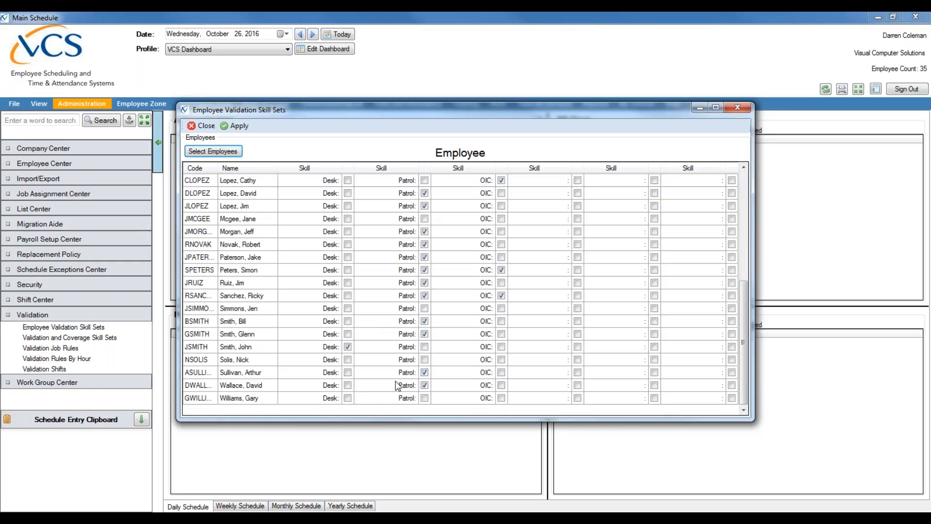
{"action": "left_click", "coordinate": [445, 297]}
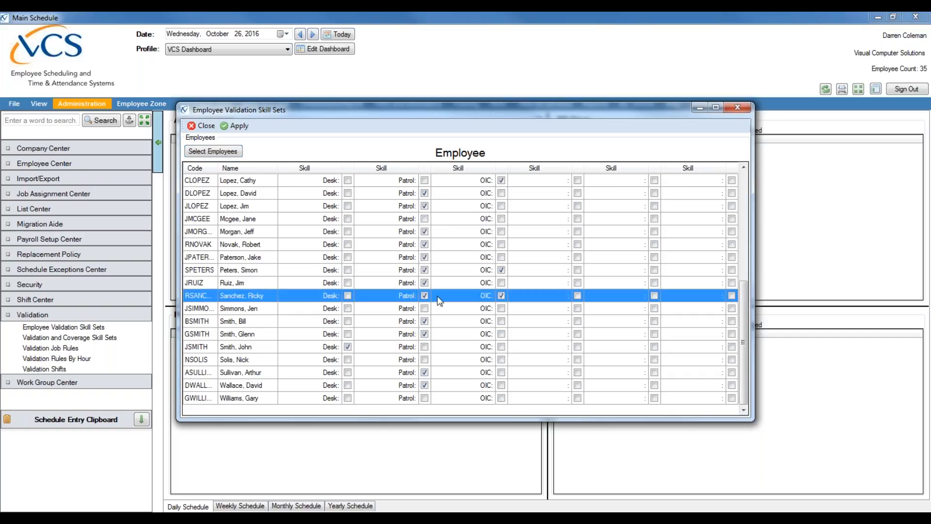
{"action": "left_click", "coordinate": [395, 310]}
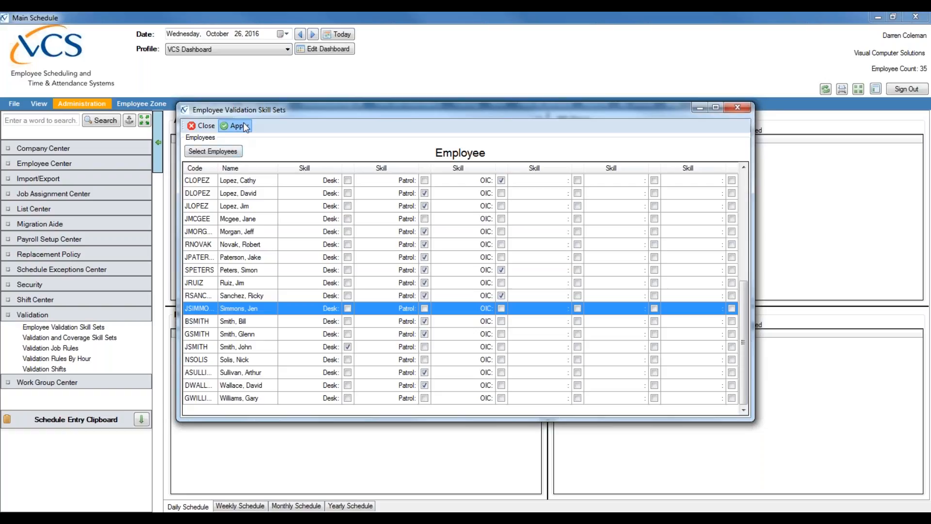
{"action": "left_click", "coordinate": [206, 127]}
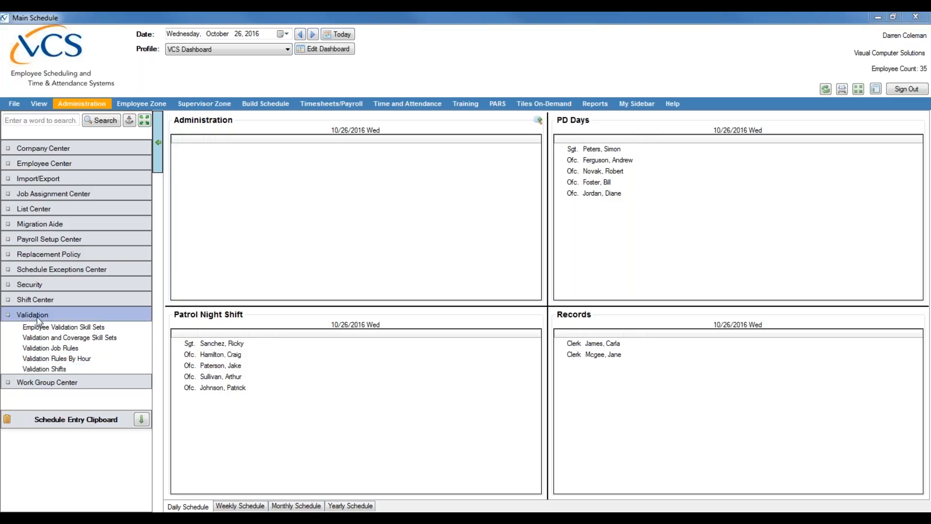
Open Validation Shifts and view the required shifts of the Patrol and Nights shift sets.
{"action": "left_click", "coordinate": [53, 368]}
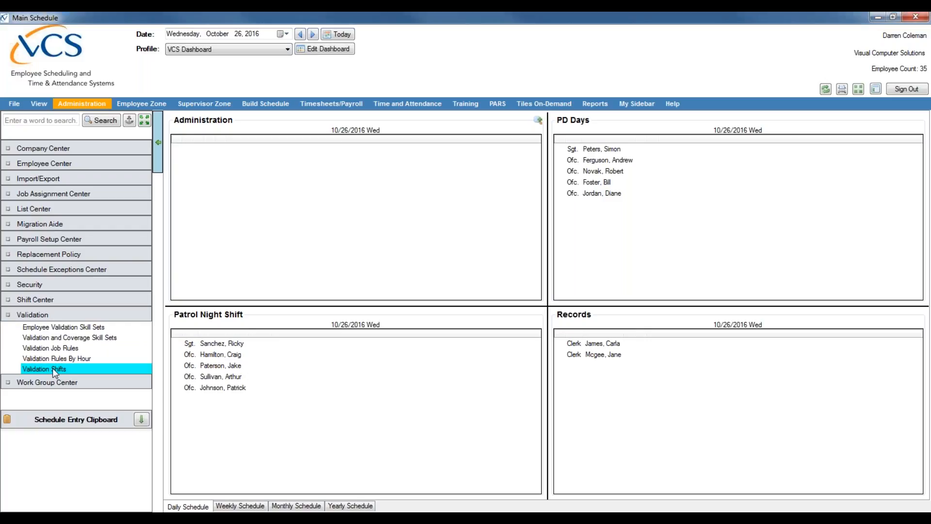
{"action": "left_click", "coordinate": [320, 202]}
{"action": "left_click", "coordinate": [309, 214]}
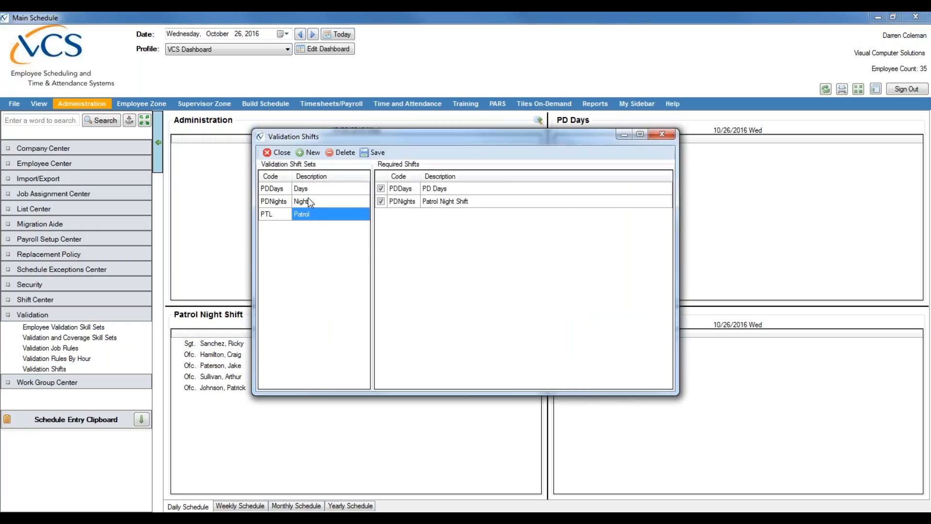
{"action": "left_click", "coordinate": [310, 199]}
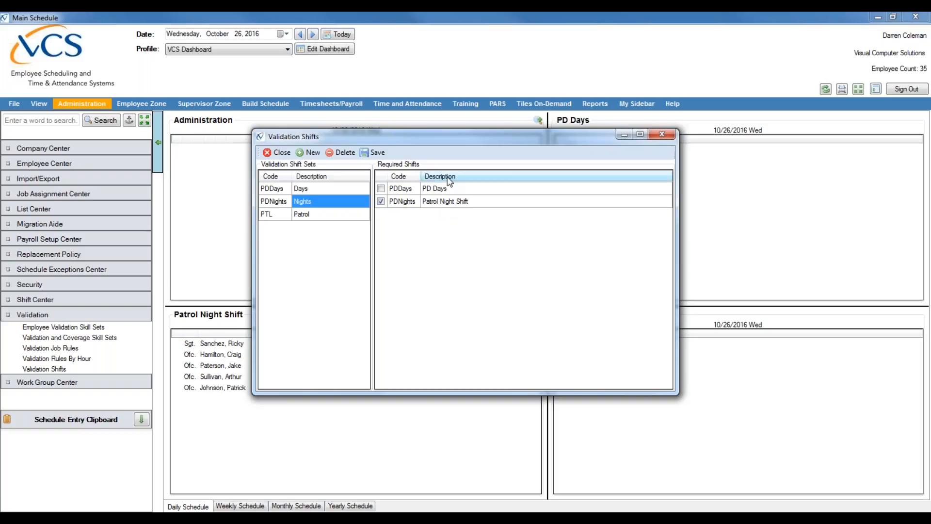
Check the Validate Minimum Staffing Levels option of the PD Administration shift in Setup Shifts, and return to Validation Shifts.
{"action": "left_click", "coordinate": [81, 295]}
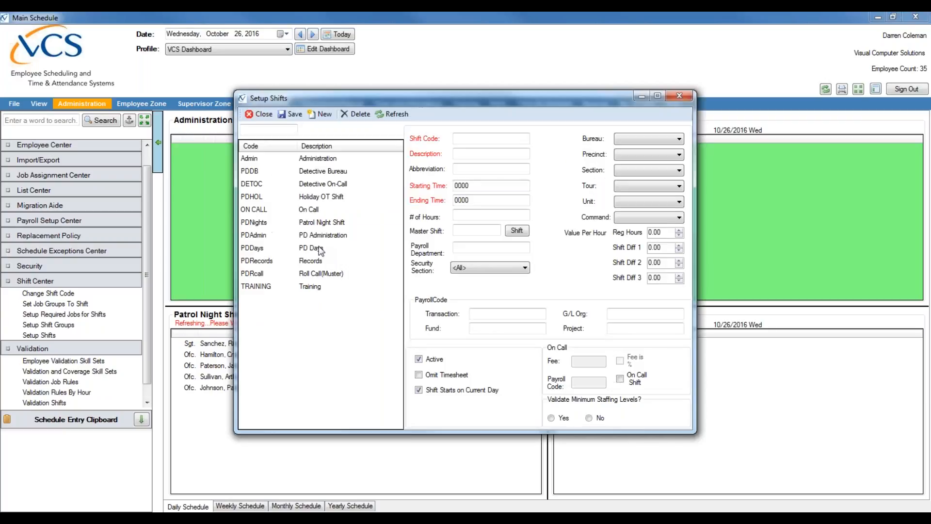
{"action": "left_click", "coordinate": [322, 235]}
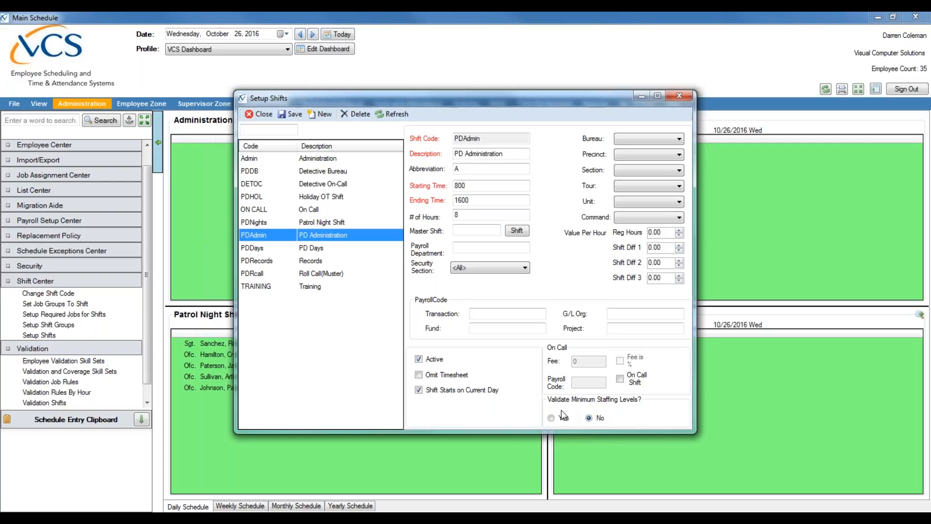
{"action": "key", "text": "alt+Tab"}
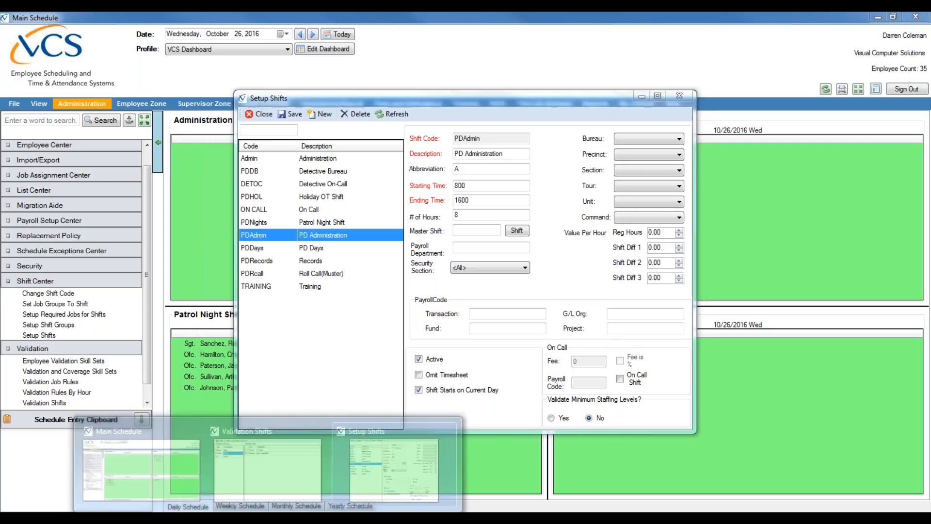
{"action": "left_click", "coordinate": [268, 470]}
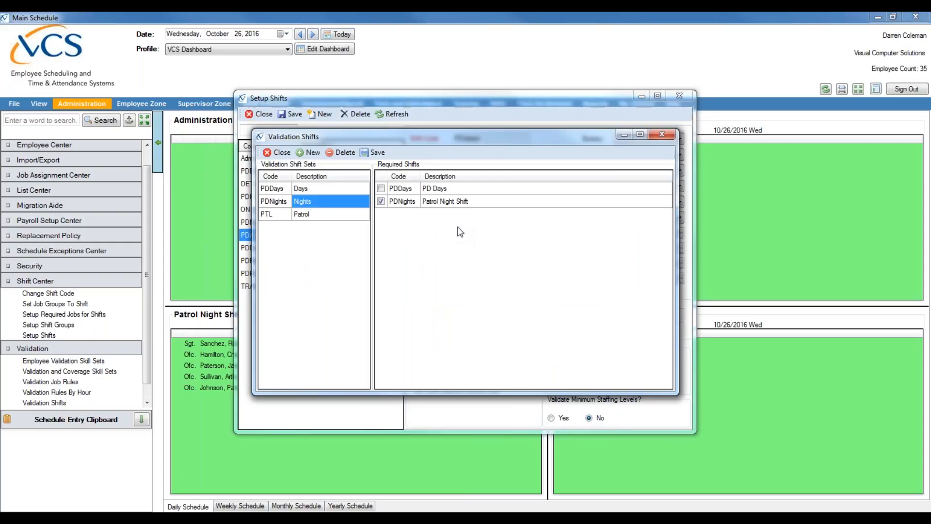
{"action": "left_click", "coordinate": [518, 101]}
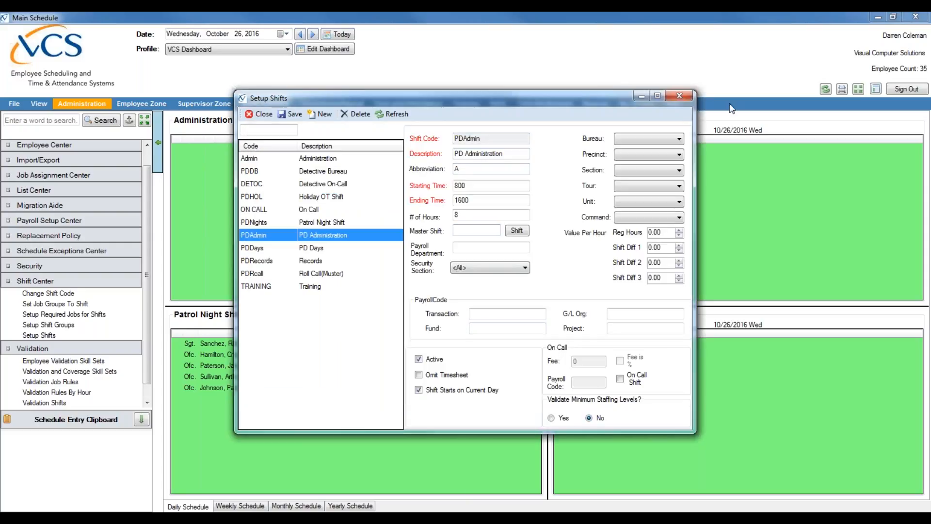
{"action": "left_click", "coordinate": [679, 96]}
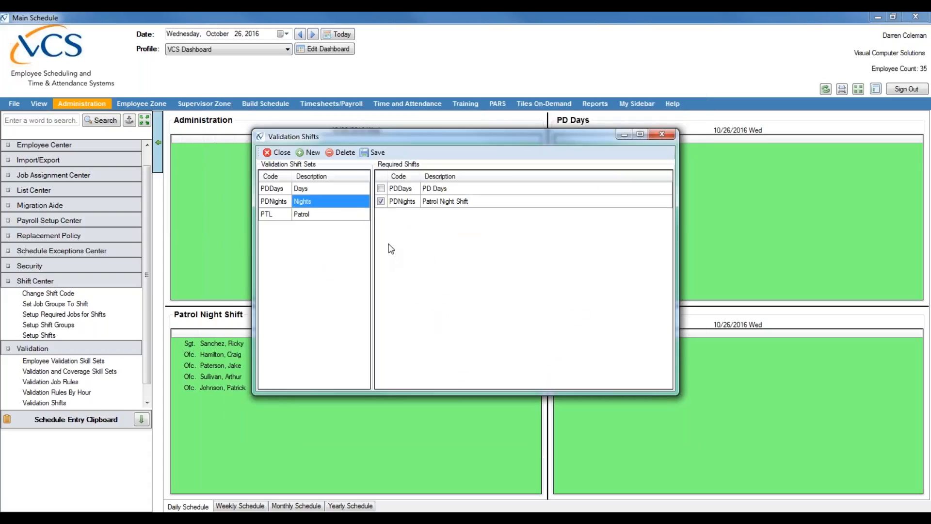
Compare which required shifts belong to the Days, Nights and Patrol validation shift sets.
{"action": "left_click", "coordinate": [314, 189]}
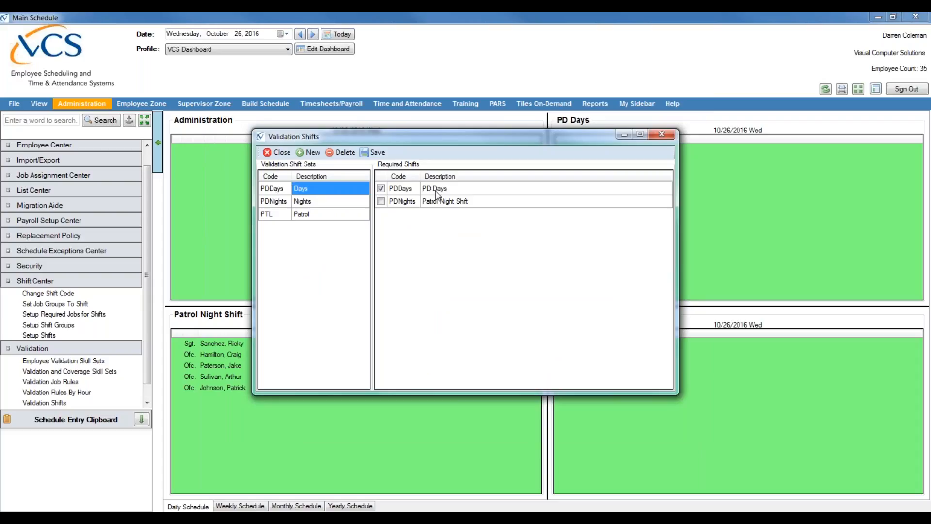
{"action": "left_click", "coordinate": [300, 204]}
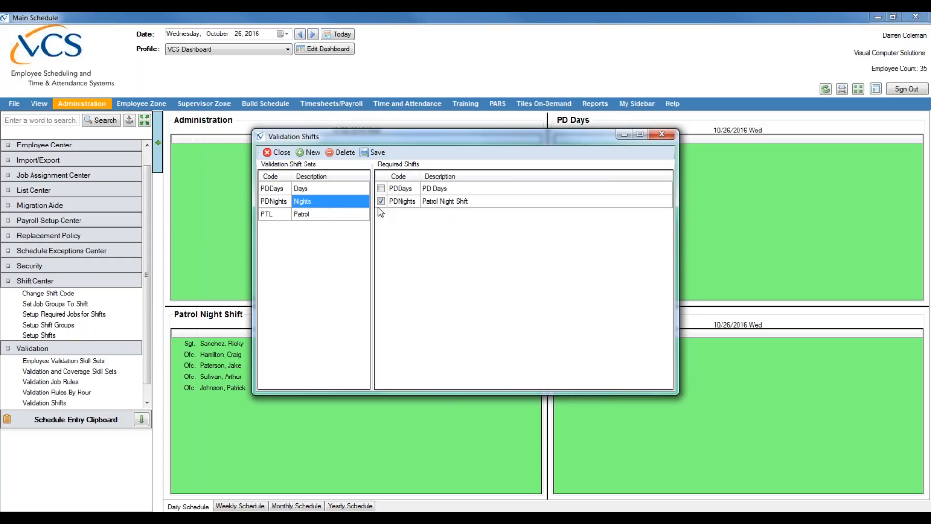
{"action": "left_click", "coordinate": [294, 218]}
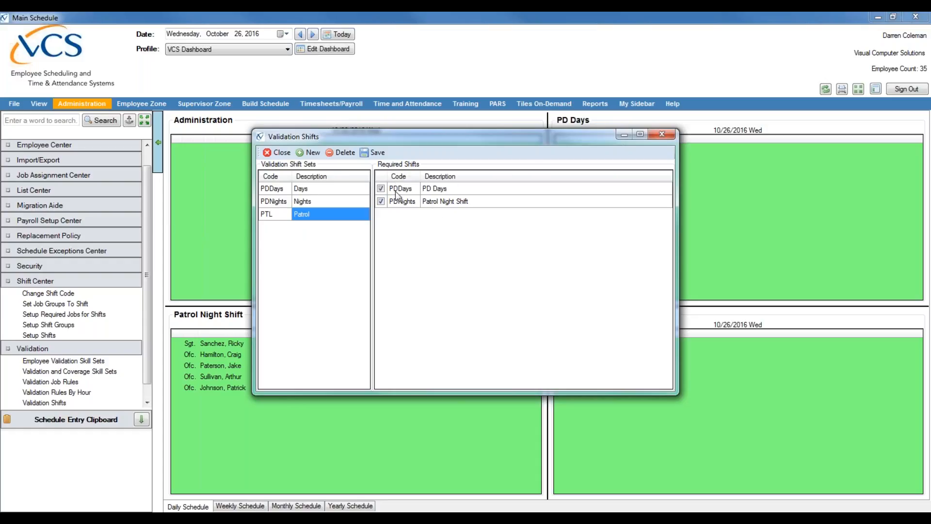
Add a validation shift set with the code DSP and the description Dispatch, and save it.
{"action": "left_click", "coordinate": [304, 203]}
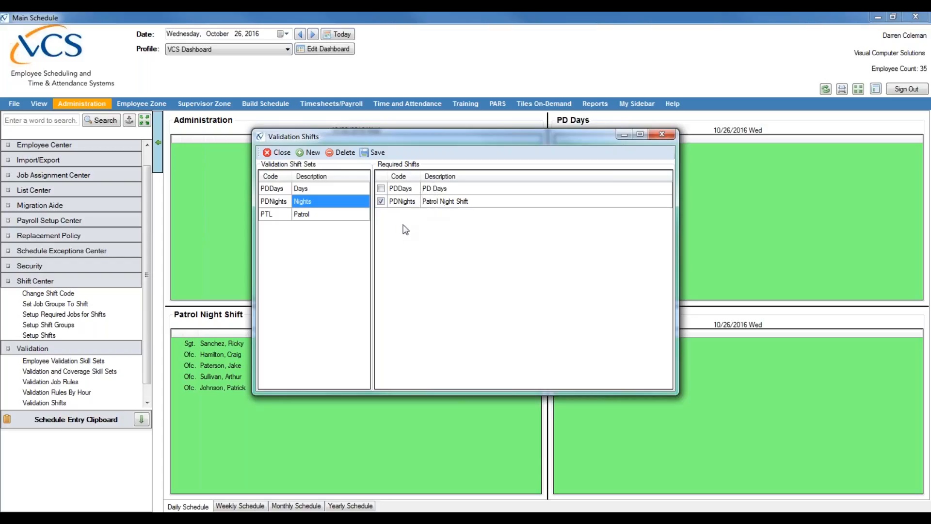
{"action": "left_click", "coordinate": [304, 219]}
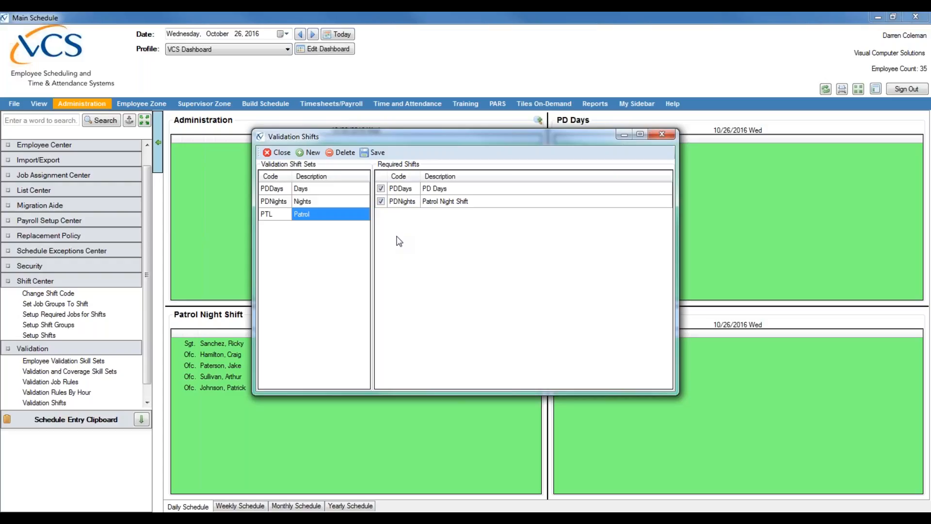
{"action": "left_click", "coordinate": [311, 154]}
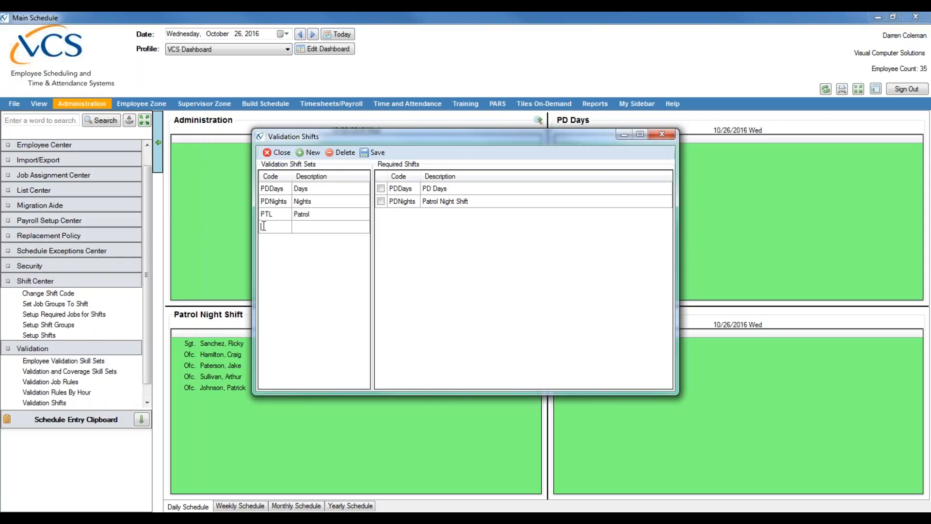
{"action": "type", "text": "DSP"}
{"action": "key", "text": "Tab"}
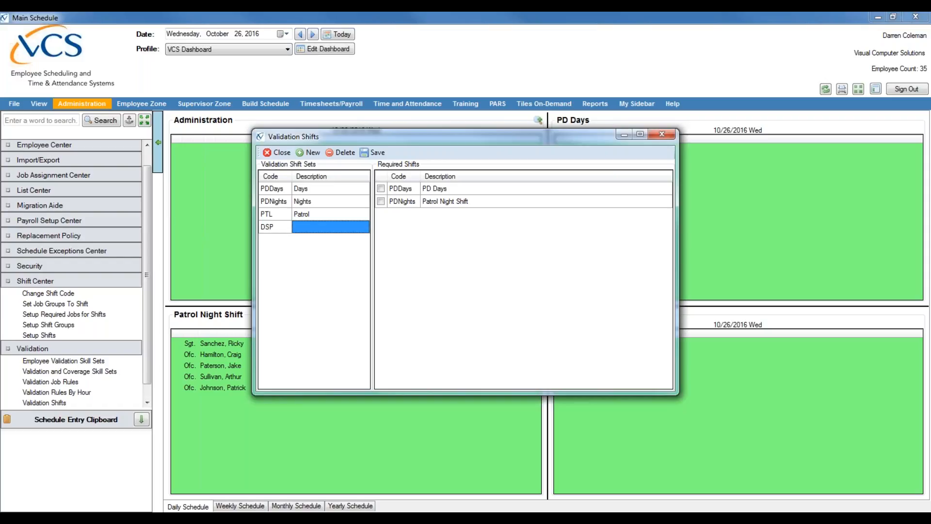
{"action": "type", "text": "Dispatch"}
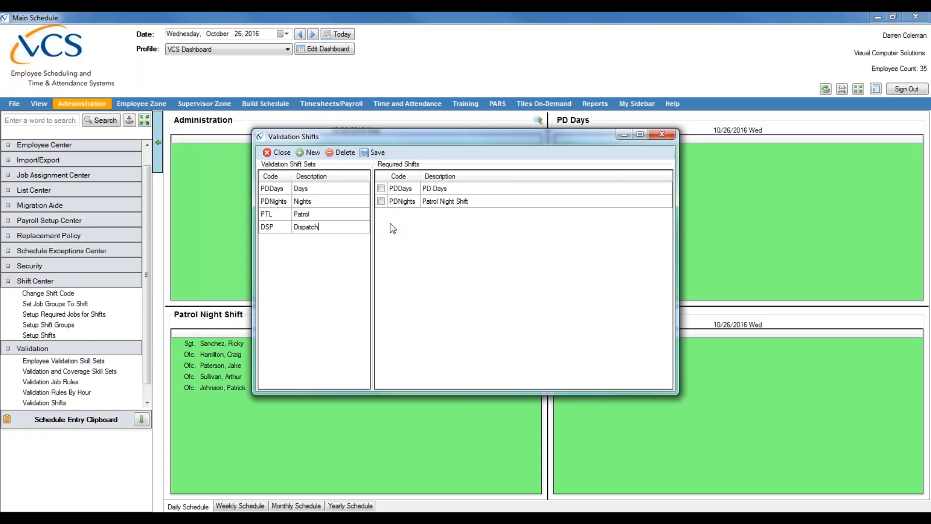
{"action": "left_click", "coordinate": [374, 152]}
{"action": "left_click", "coordinate": [468, 302]}
Compare the required shifts of the Patrol and Dispatch validation shift sets.
{"action": "left_click", "coordinate": [274, 216]}
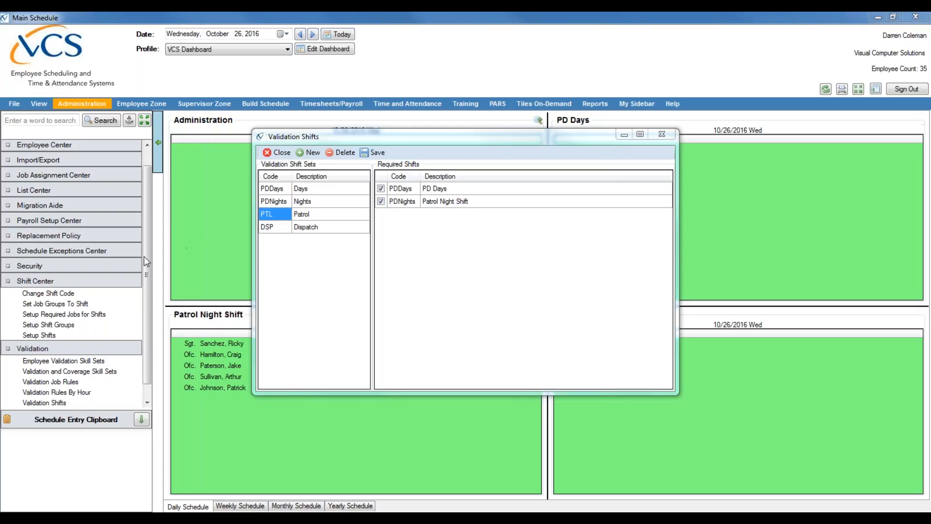
{"action": "left_click", "coordinate": [44, 336]}
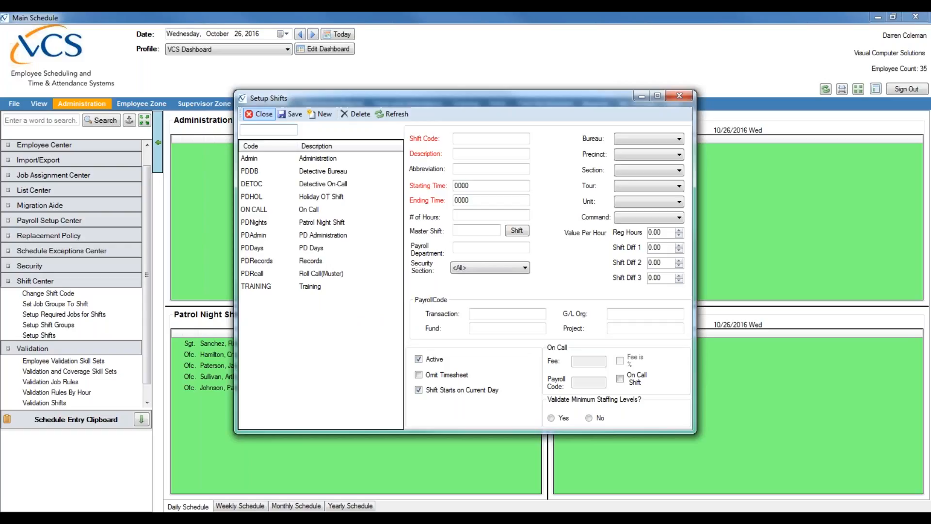
{"action": "left_click", "coordinate": [259, 114]}
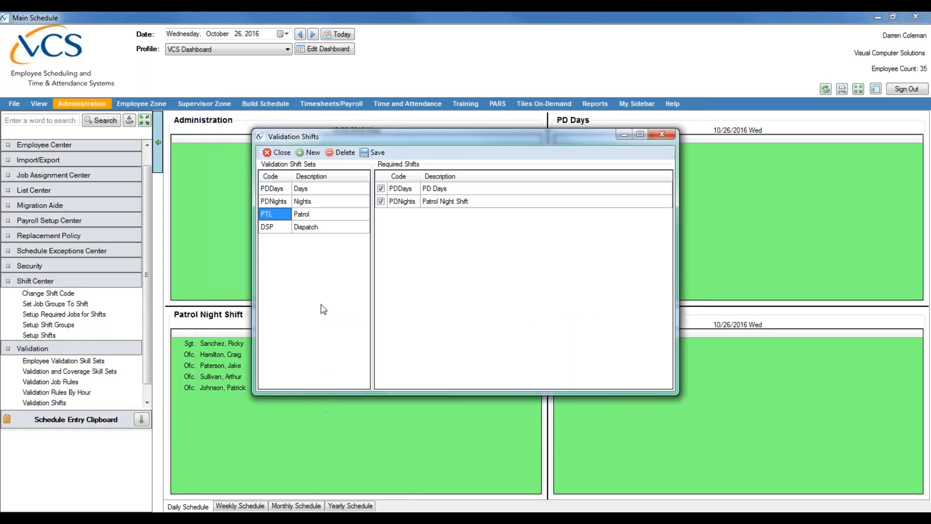
{"action": "left_click", "coordinate": [80, 360]}
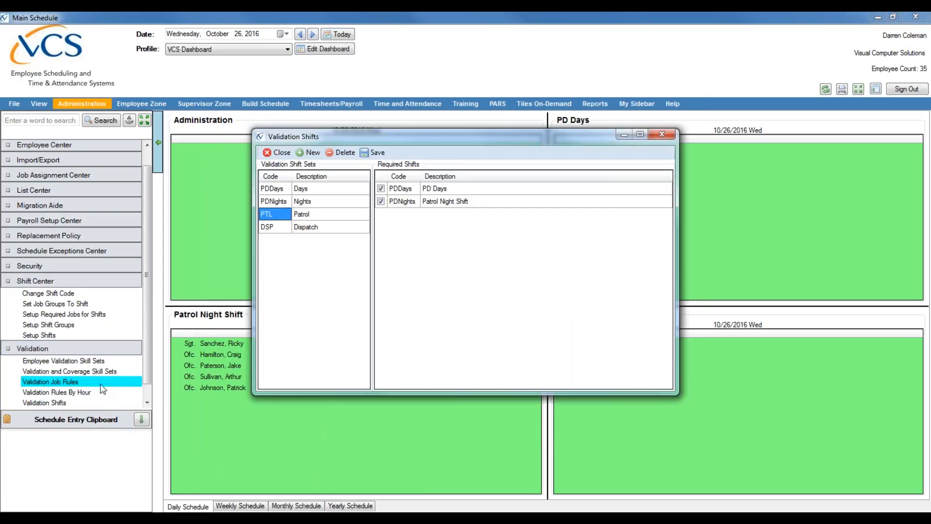
{"action": "left_click", "coordinate": [295, 231]}
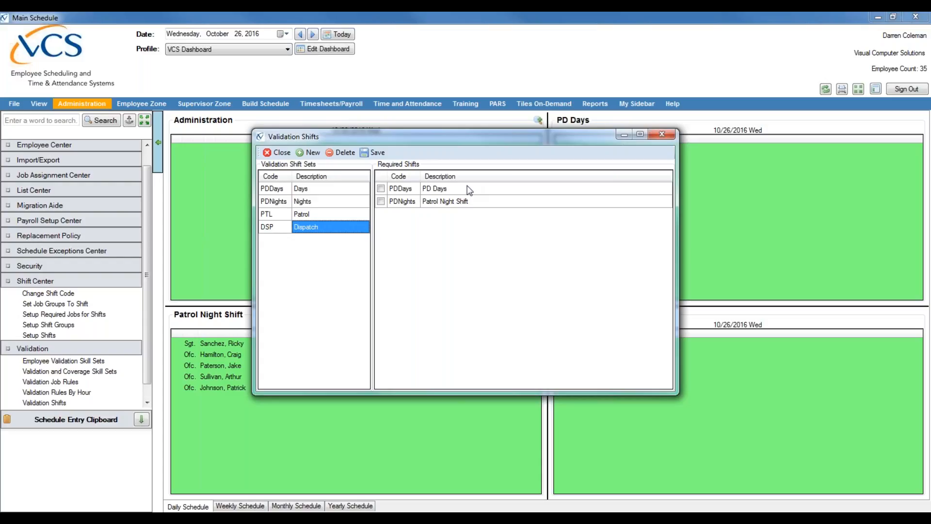
Check the Validate Minimum Staffing Levels option of the Detective Bureau shift in Setup Shifts, and close Setup Shifts and Validation Shifts.
{"action": "left_click", "coordinate": [41, 335]}
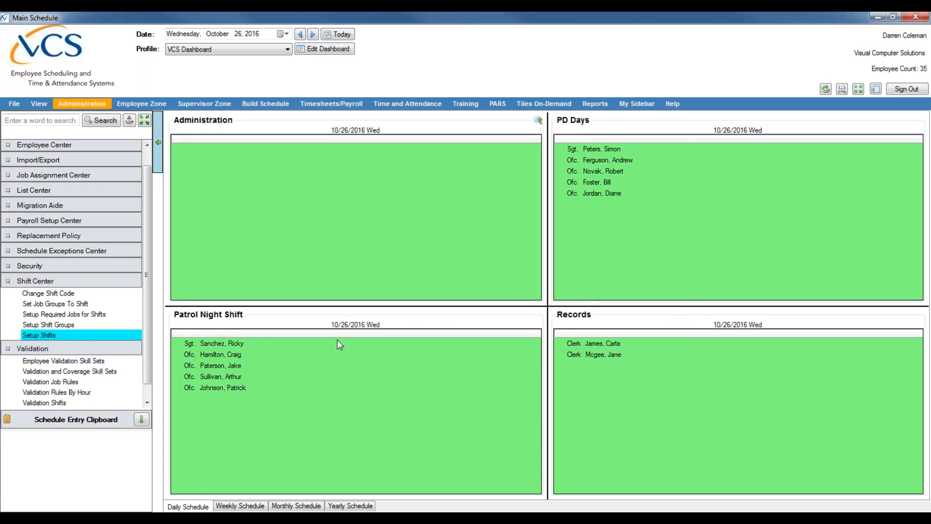
{"action": "double_click", "coordinate": [33, 337]}
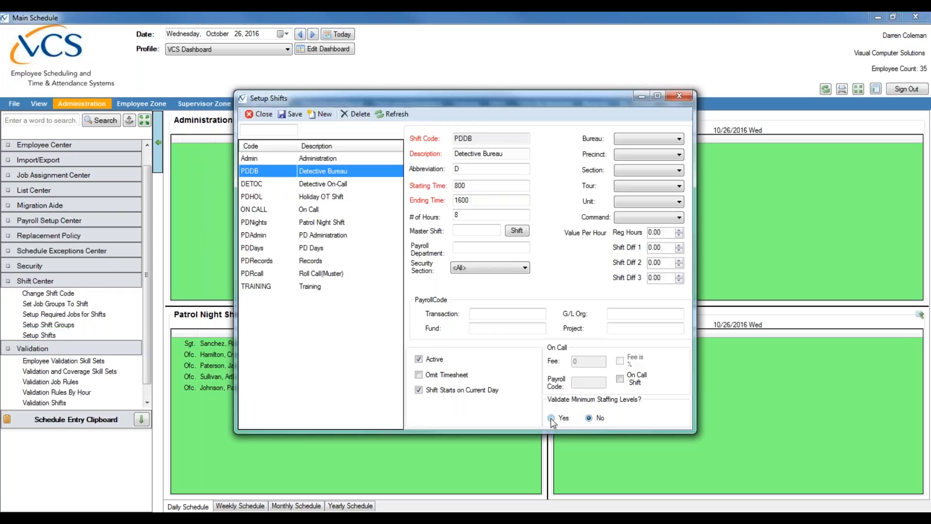
{"action": "left_click", "coordinate": [250, 118]}
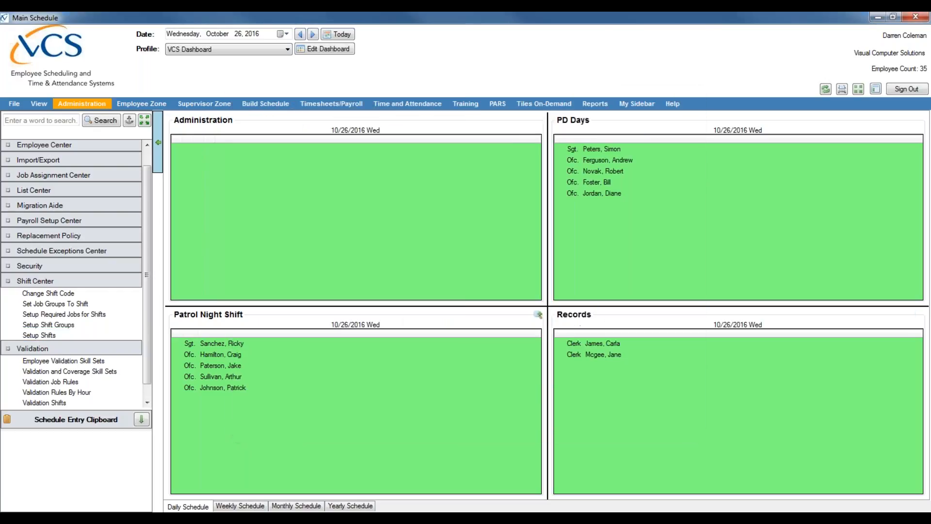
{"action": "left_click", "coordinate": [268, 519]}
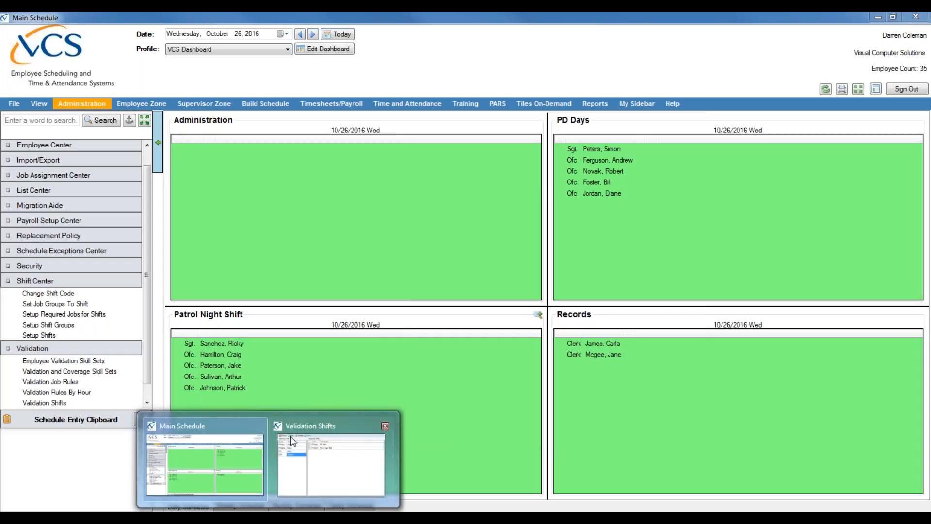
{"action": "left_click", "coordinate": [290, 436]}
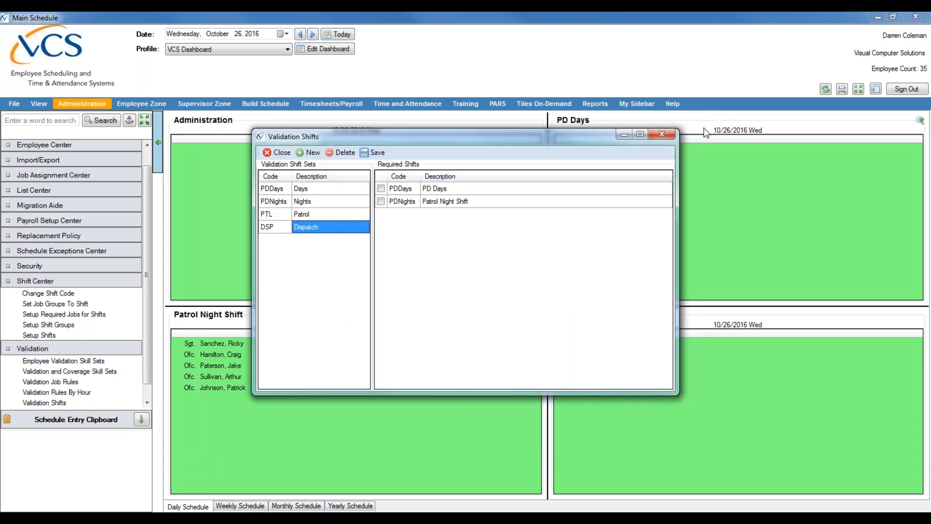
{"action": "left_click", "coordinate": [660, 135]}
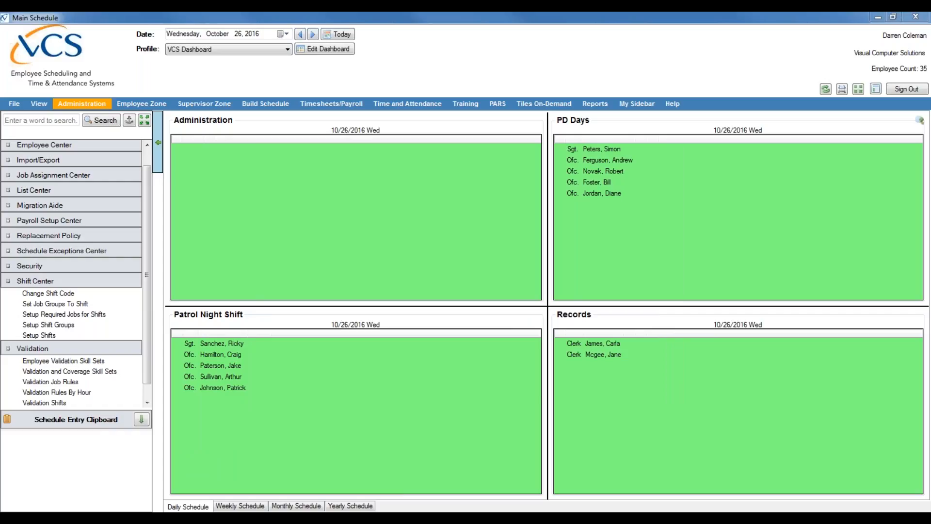
Open Validation Rules By Hour and expand the hourly grid of the Patrol validation shift for all days of the week.
{"action": "left_click", "coordinate": [123, 278]}
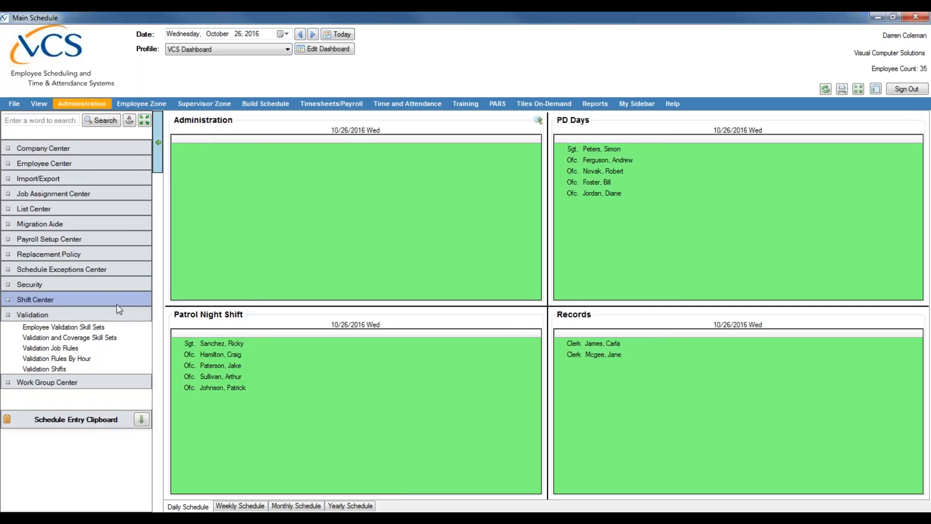
{"action": "double_click", "coordinate": [74, 362]}
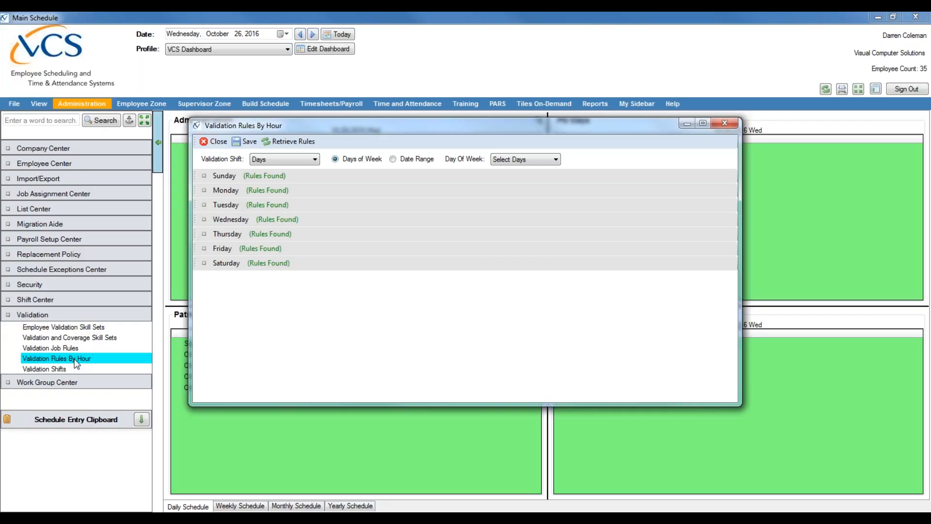
{"action": "left_click", "coordinate": [258, 162]}
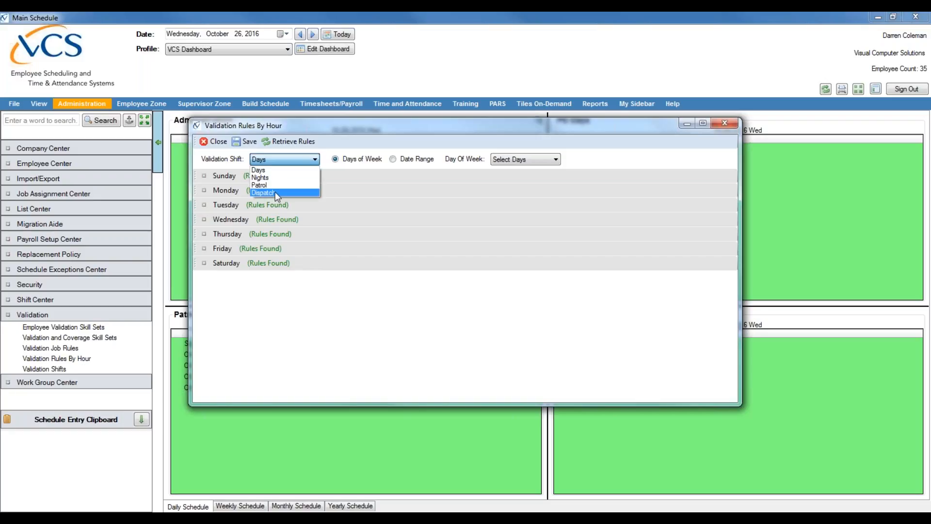
{"action": "left_click", "coordinate": [273, 185]}
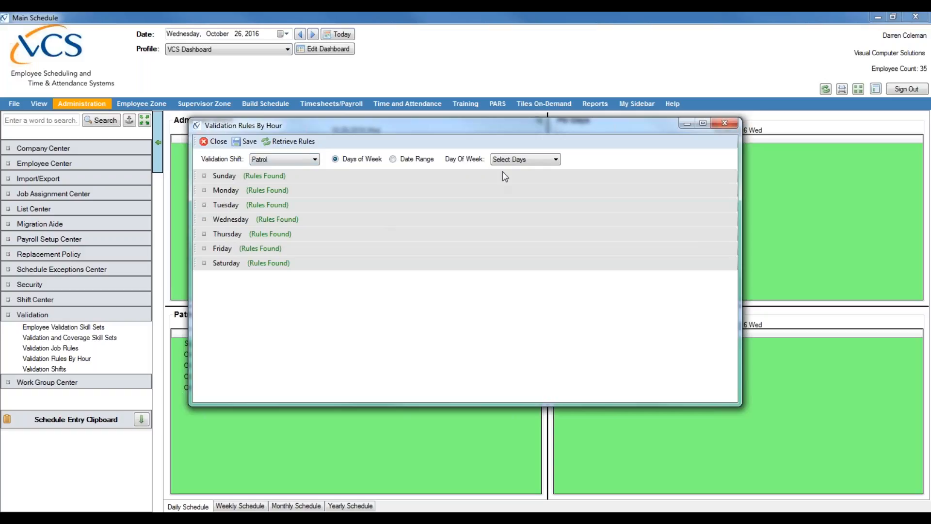
{"action": "left_click", "coordinate": [520, 163]}
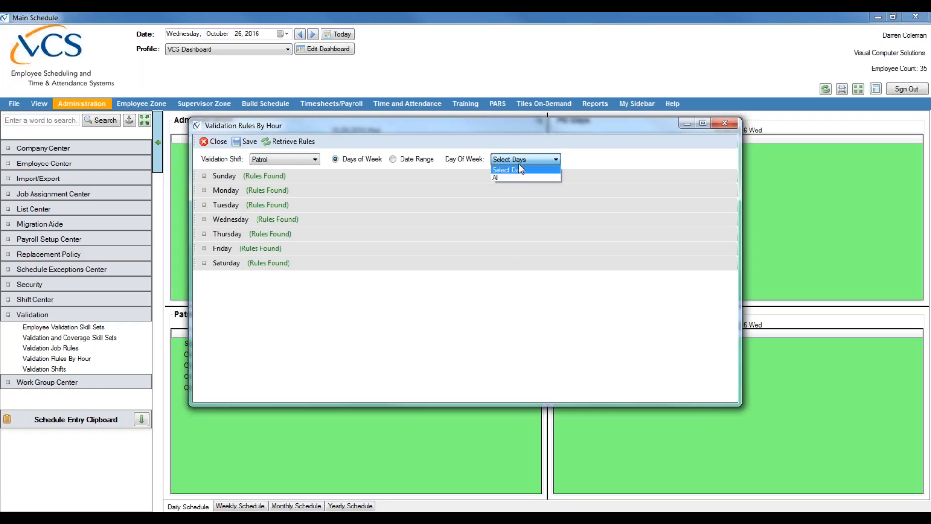
{"action": "left_click", "coordinate": [517, 175]}
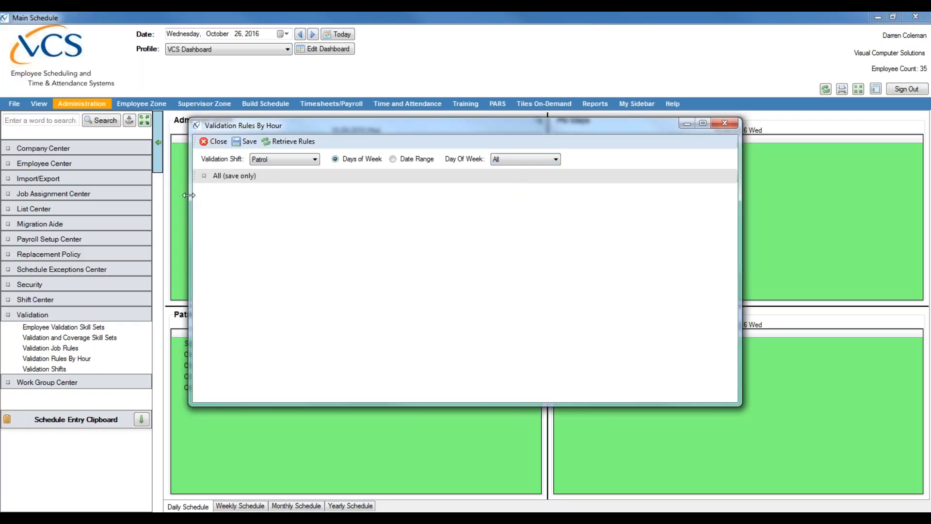
{"action": "left_click", "coordinate": [204, 177]}
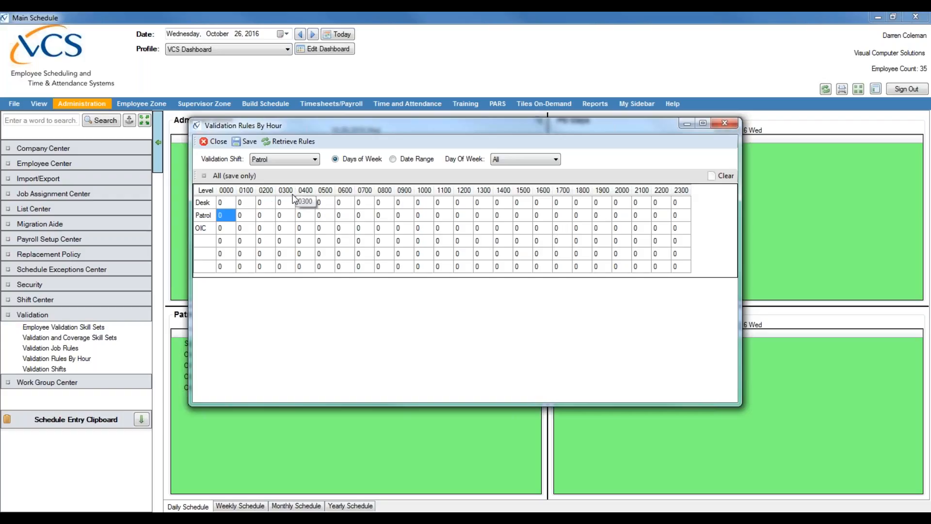
Examine the hourly cells of the Desk level and the Patrol and OIC levels in the rules grid.
{"action": "left_click", "coordinate": [222, 202]}
{"action": "left_click", "coordinate": [248, 206]}
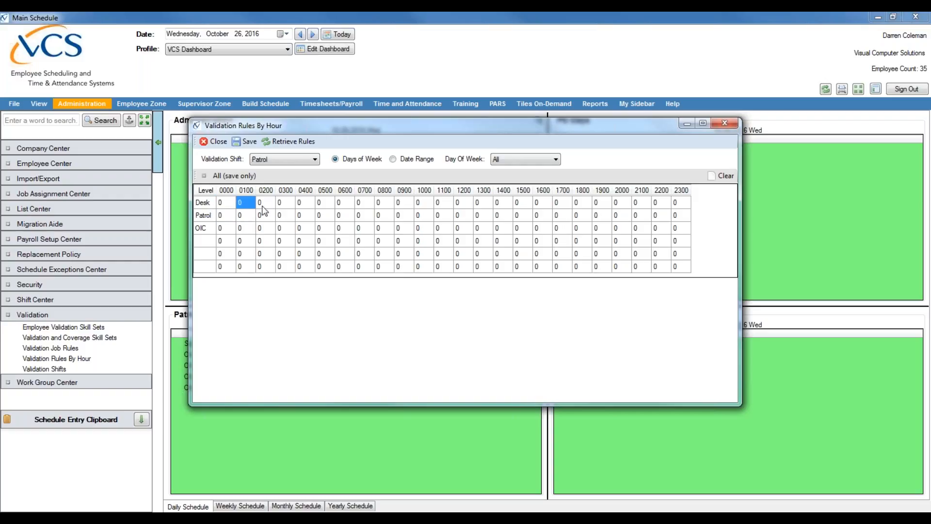
{"action": "left_click", "coordinate": [286, 205]}
{"action": "left_click", "coordinate": [297, 206]}
{"action": "left_click", "coordinate": [293, 206]}
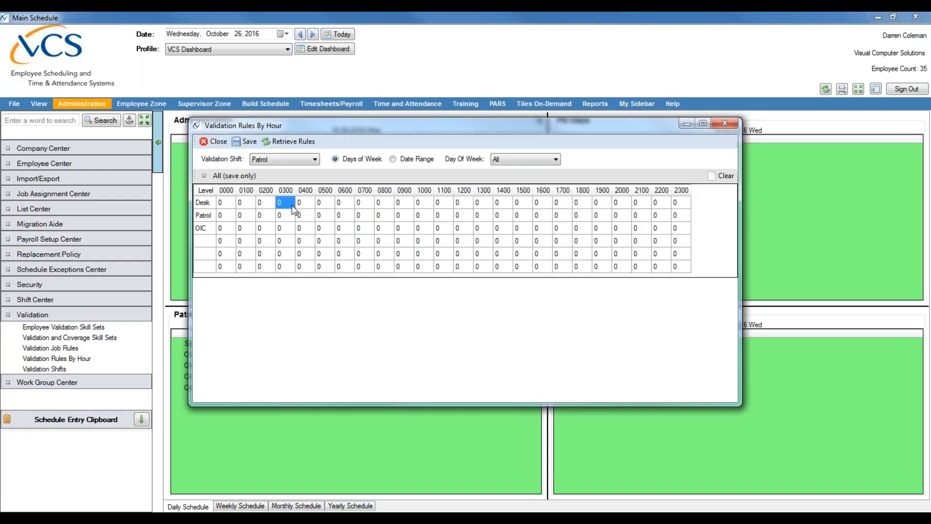
{"action": "left_click", "coordinate": [208, 215]}
{"action": "left_click", "coordinate": [215, 228]}
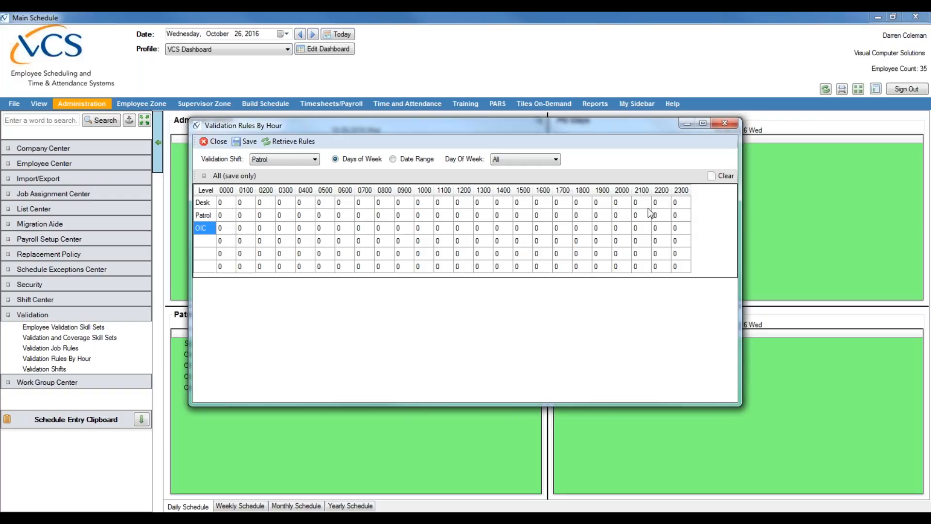
Set the Patrol level's minimum staffing to 2 for every hour from 0000 to 2300.
{"action": "left_click", "coordinate": [222, 216]}
{"action": "type", "text": "2"}
{"action": "key", "text": "Tab"}
{"action": "type", "text": "2"}
{"action": "key", "text": "Tab"}
{"action": "type", "text": "2"}
{"action": "key", "text": "Tab"}
{"action": "type", "text": "2"}
{"action": "key", "text": "Tab"}
{"action": "type", "text": "2"}
{"action": "key", "text": "Tab"}
{"action": "key", "text": "2"}
{"action": "key", "text": "Tab"}
{"action": "key", "text": "2"}
{"action": "key", "text": "Tab"}
{"action": "key", "text": "2"}
{"action": "key", "text": "Tab"}
{"action": "key", "text": "2"}
{"action": "key", "text": "Tab"}
{"action": "key", "text": "2"}
{"action": "key", "text": "Tab"}
{"action": "key", "text": "2"}
{"action": "key", "text": "Tab"}
{"action": "key", "text": "2"}
{"action": "key", "text": "Tab"}
{"action": "key", "text": "2"}
{"action": "key", "text": "Tab"}
{"action": "key", "text": "2"}
{"action": "key", "text": "Tab"}
{"action": "key", "text": "2"}
{"action": "key", "text": "Tab"}
{"action": "key", "text": "2"}
{"action": "key", "text": "Tab"}
{"action": "key", "text": "2"}
{"action": "key", "text": "Tab"}
{"action": "key", "text": "2"}
{"action": "key", "text": "Tab"}
{"action": "key", "text": "2"}
{"action": "key", "text": "Tab"}
{"action": "key", "text": "2"}
{"action": "key", "text": "Tab"}
{"action": "key", "text": "2"}
{"action": "key", "text": "Tab"}
{"action": "key", "text": "2"}
{"action": "key", "text": "Tab"}
{"action": "key", "text": "2"}
{"action": "key", "text": "Tab"}
{"action": "key", "text": "2"}
Review the OIC and Desk rows and save the hourly rules of the Patrol validation shift.
{"action": "left_click", "coordinate": [243, 227]}
{"action": "left_click", "coordinate": [264, 228]}
{"action": "left_click", "coordinate": [281, 231]}
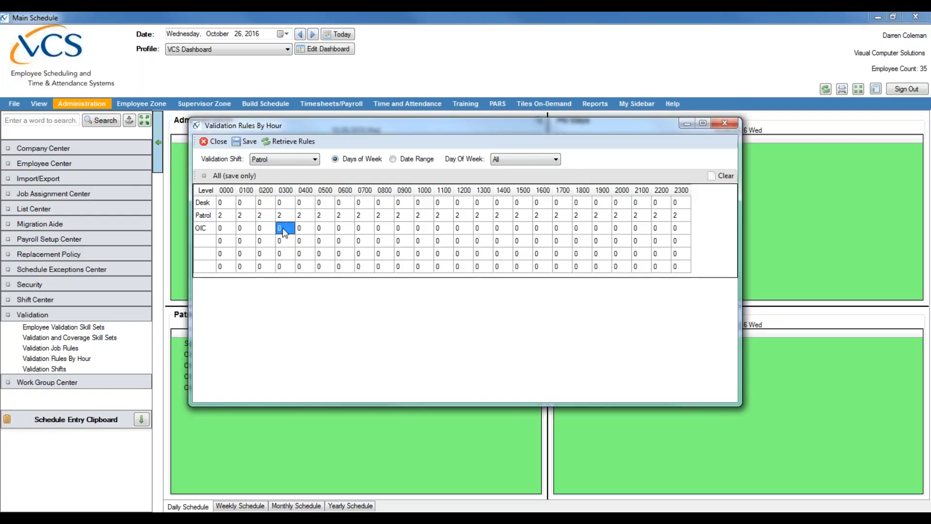
{"action": "left_click", "coordinate": [223, 206]}
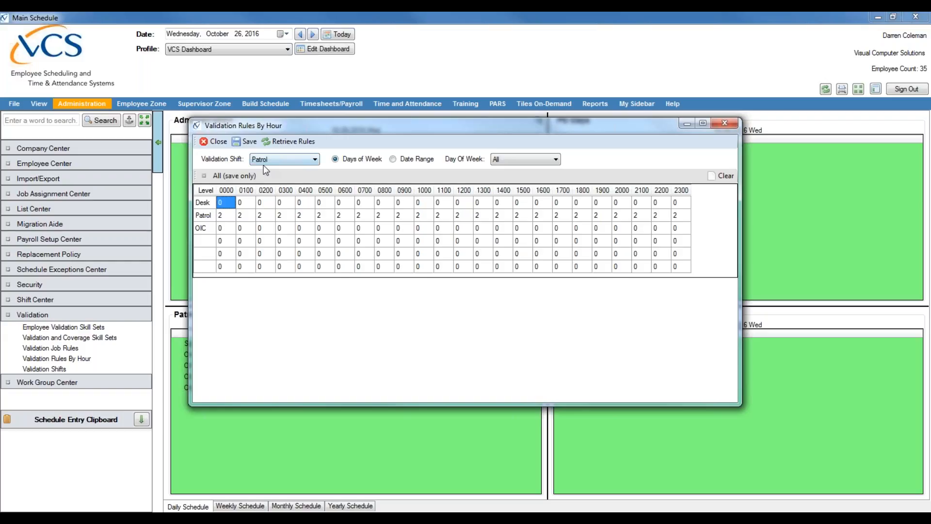
{"action": "left_click", "coordinate": [248, 141]}
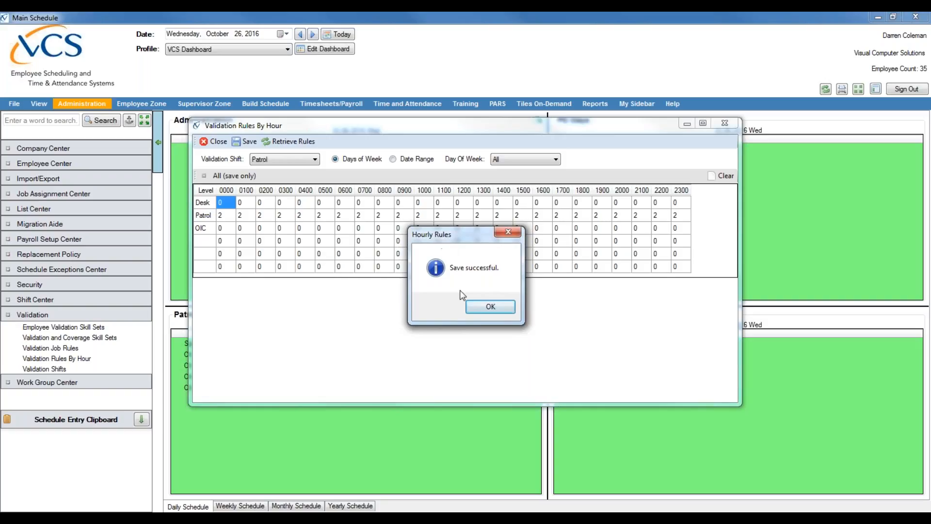
{"action": "left_click", "coordinate": [478, 313]}
Switch the hourly rules to the Dispatch validation shift and expand its hourly grid for all days of the week.
{"action": "left_click", "coordinate": [314, 159]}
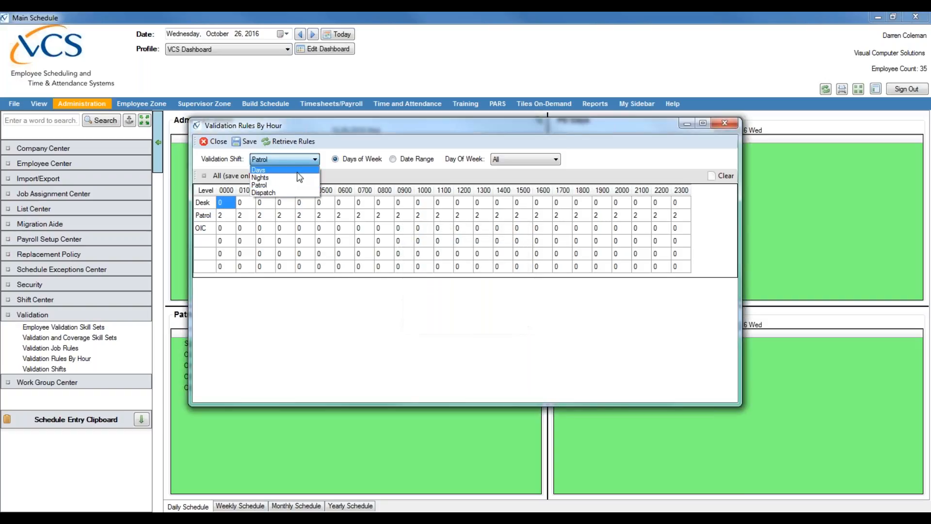
{"action": "left_click", "coordinate": [291, 192]}
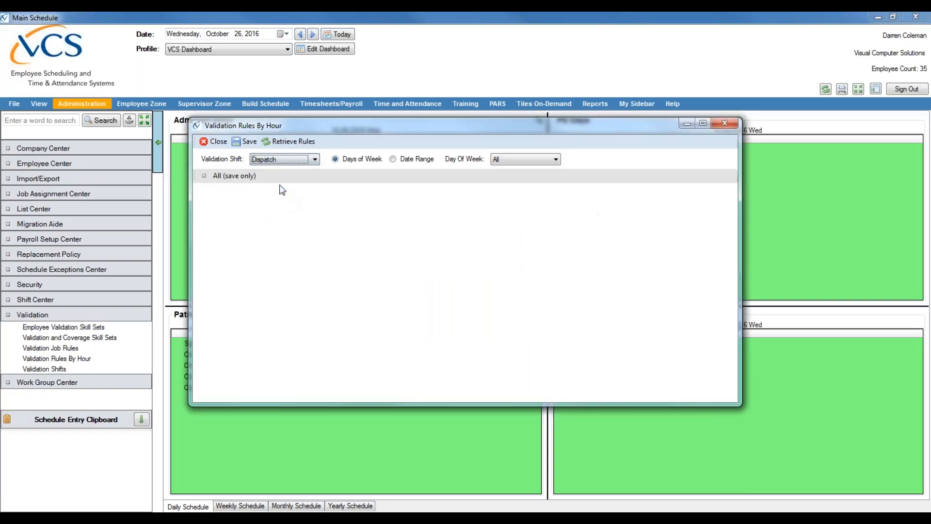
{"action": "left_click", "coordinate": [204, 177]}
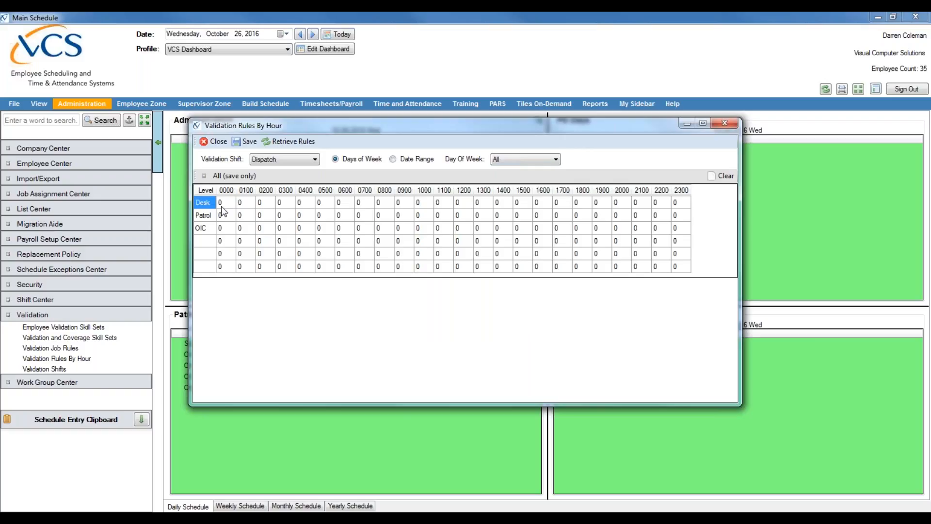
Set the Desk level's minimum staffing to 1 for every hour from 0000 to 2300, then save and close the Dispatch rules.
{"action": "left_click", "coordinate": [225, 203]}
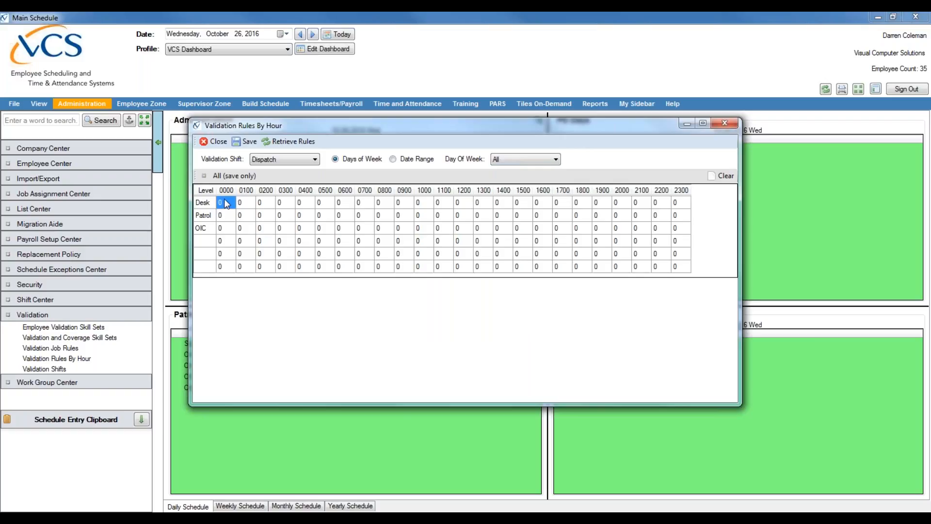
{"action": "type", "text": "1\t1\t1\t1\t1\t1\t1\t1\t1\t1"}
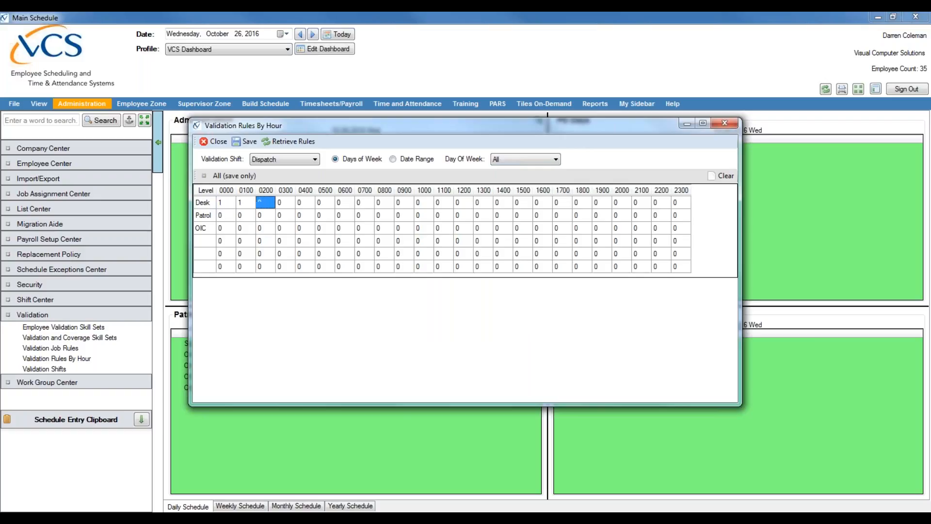
{"action": "type", "text": "\t1\t1\t1\t1\t1\t1\t1\t1\t1"}
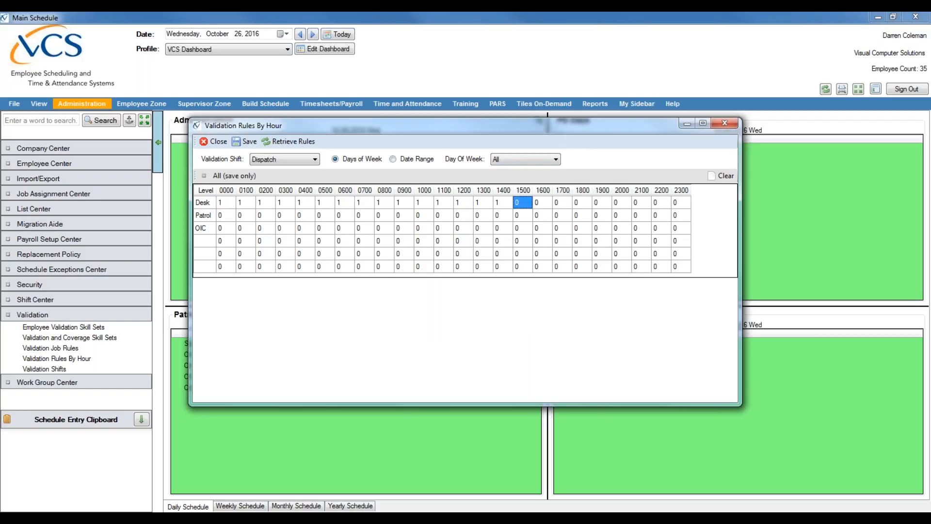
{"action": "type", "text": "\t1\t1\t1\t1\t1"}
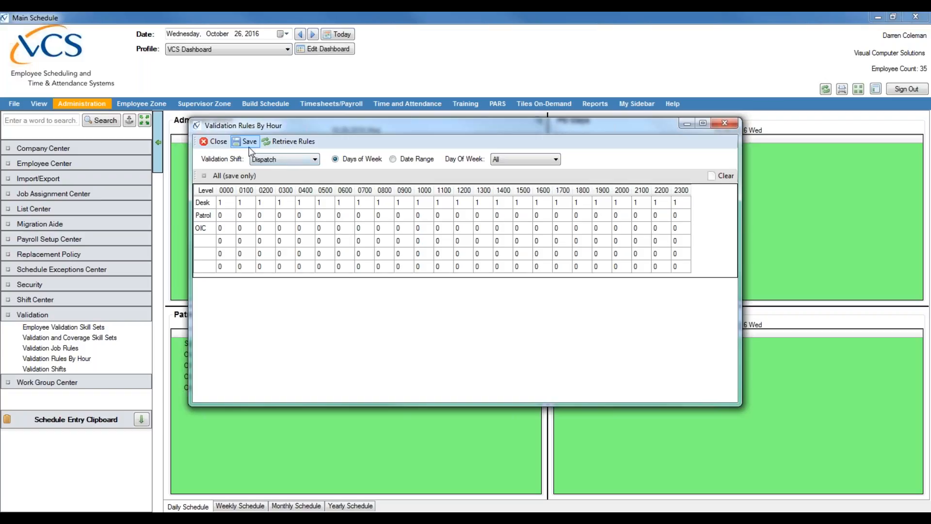
{"action": "left_click", "coordinate": [214, 142]}
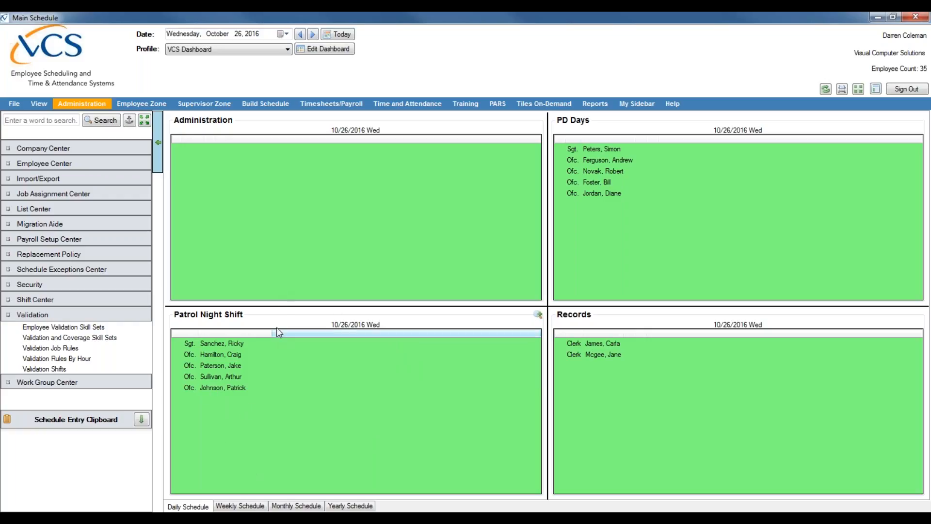
Edit the dashboard to add an empty tile below Patrol Night Shift and below Records, and adjust the row heights to fit three rows.
{"action": "left_click", "coordinate": [328, 53]}
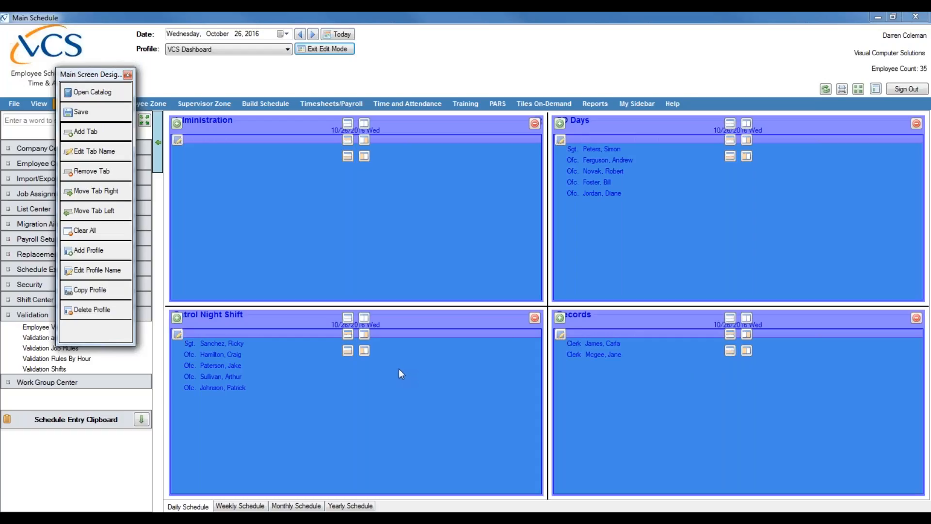
{"action": "left_click", "coordinate": [348, 337]}
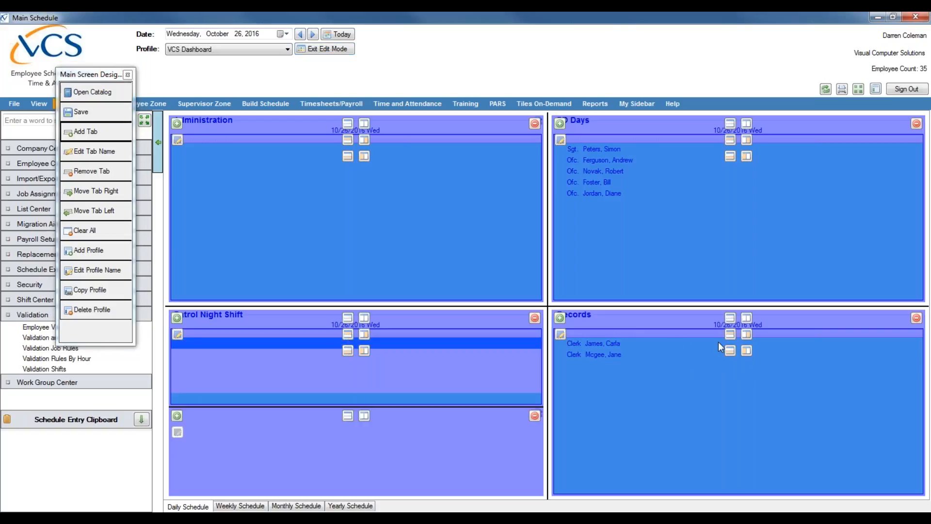
{"action": "left_click", "coordinate": [730, 335]}
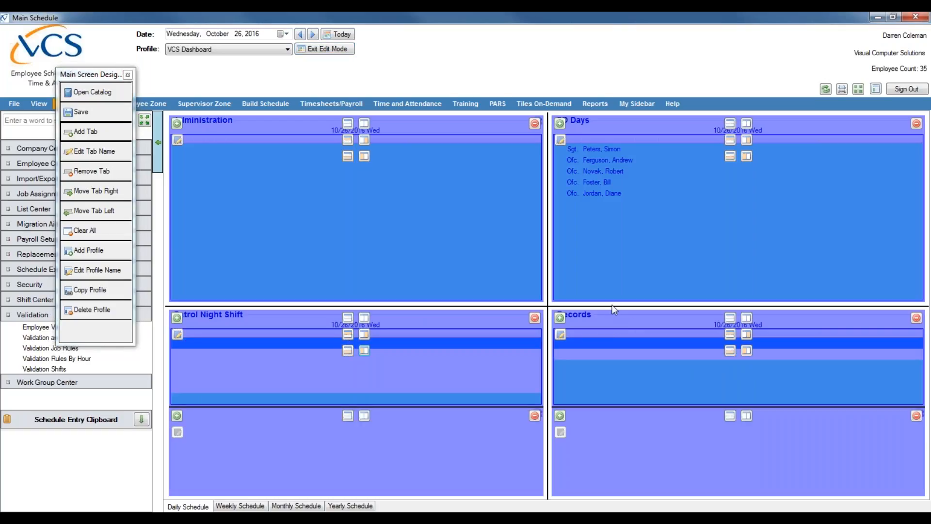
{"action": "left_click_drag", "start_coordinate": [612, 306], "coordinate": [619, 266]}
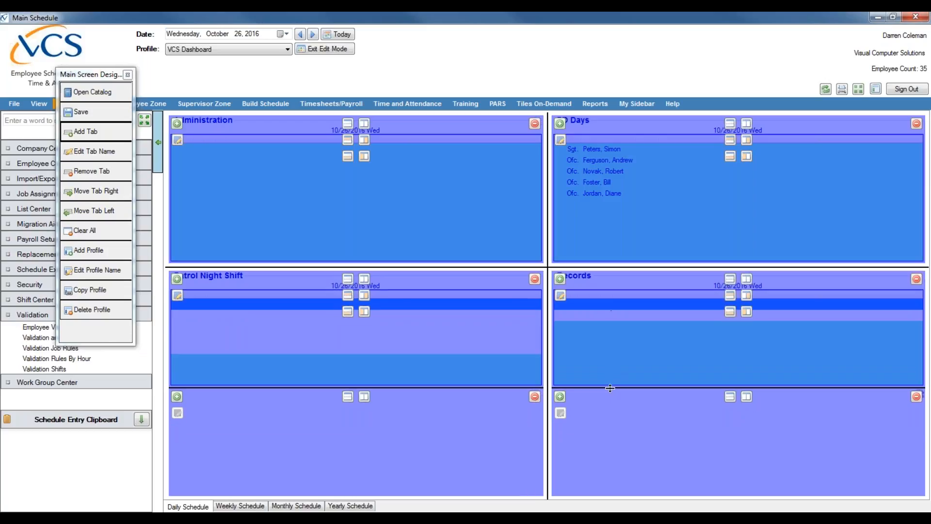
{"action": "left_click_drag", "start_coordinate": [610, 386], "coordinate": [609, 406]}
{"action": "left_click_drag", "start_coordinate": [502, 388], "coordinate": [497, 404]}
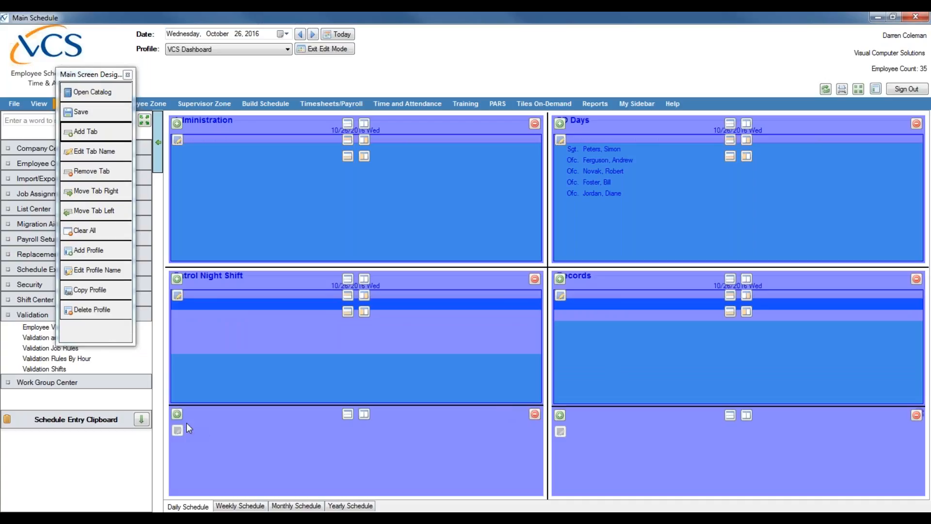
Choose an Hourly Validation tile for the space below Patrol Night Shift, with the timer enabled and the title "Patrol Minimum Staffing".
{"action": "left_click", "coordinate": [179, 414]}
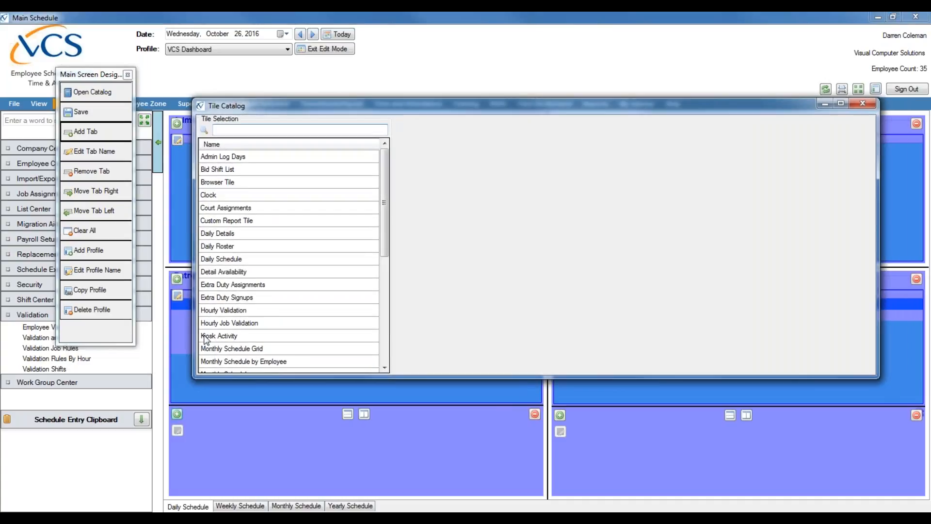
{"action": "left_click", "coordinate": [223, 311]}
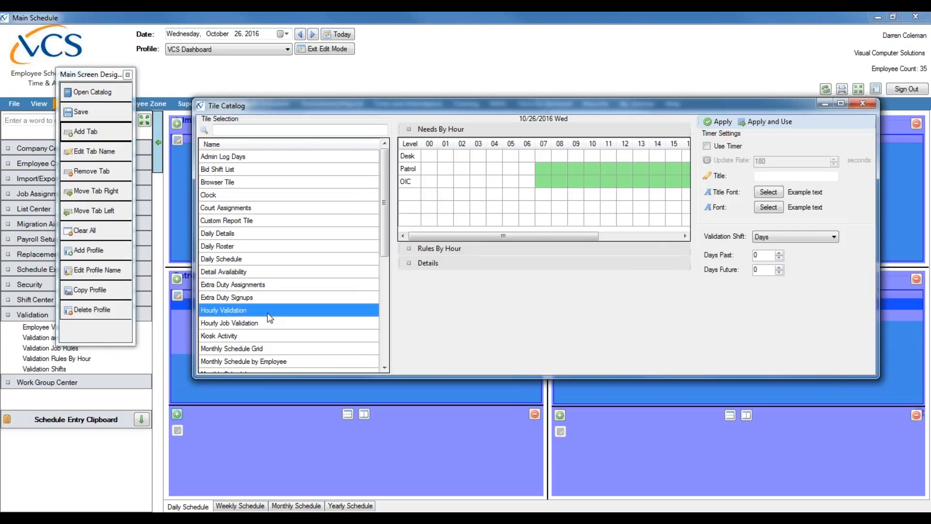
{"action": "left_click", "coordinate": [222, 313]}
{"action": "left_click", "coordinate": [709, 147]}
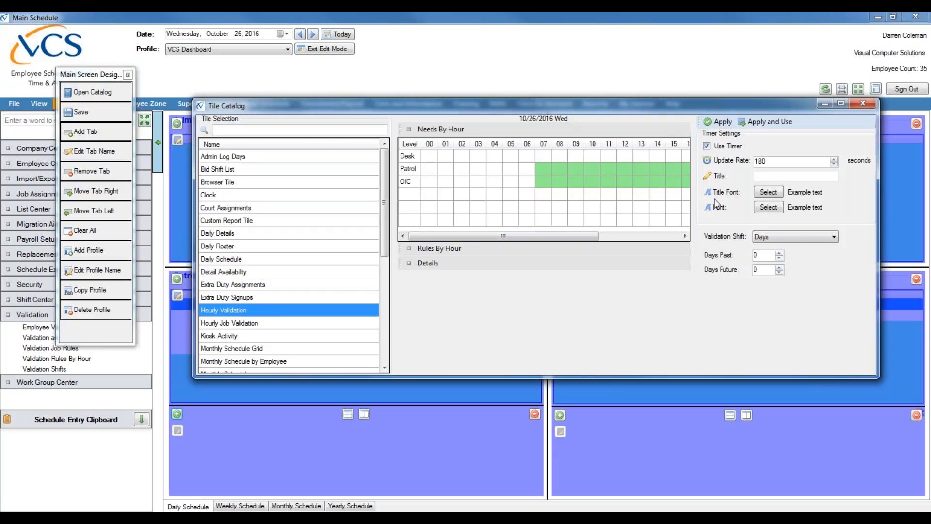
{"action": "left_click", "coordinate": [767, 178]}
{"action": "type", "text": "Patrol Minimum Staffing"}
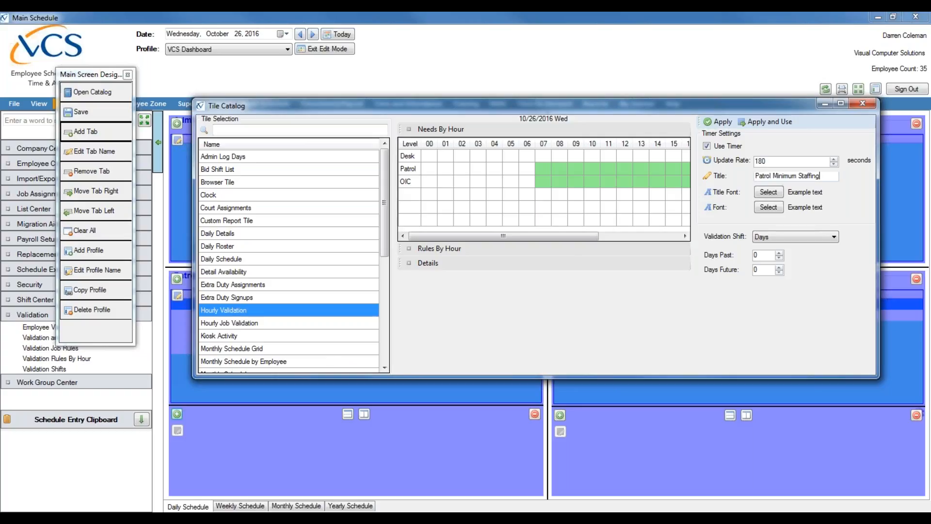
Make the title font of the Patrol Minimum Staffing tile bold and larger.
{"action": "left_click", "coordinate": [768, 192]}
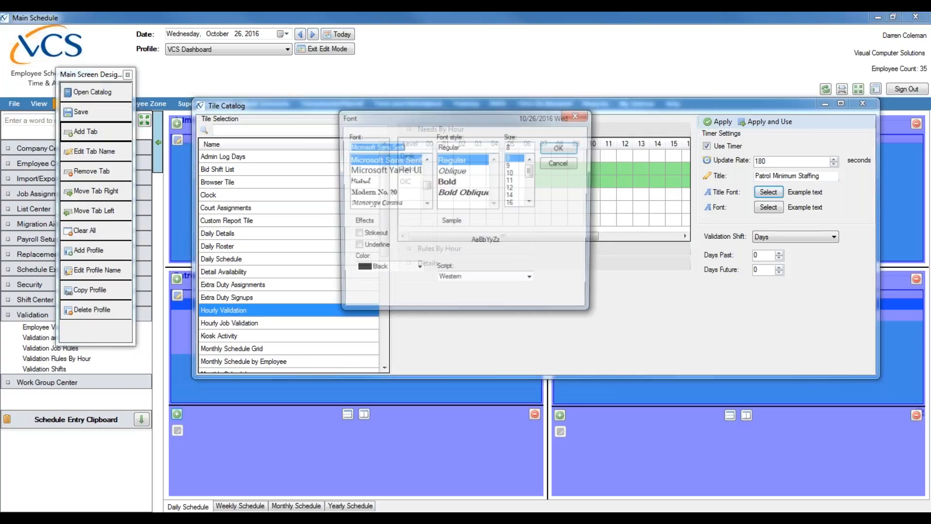
{"action": "left_click", "coordinate": [463, 181]}
{"action": "left_click", "coordinate": [512, 180]}
{"action": "left_click", "coordinate": [561, 148]}
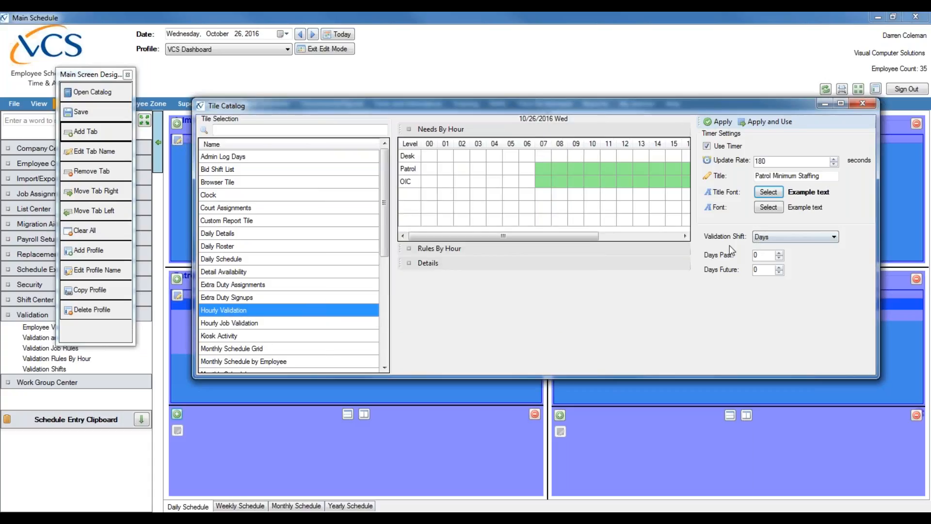
Set the tile's validation shift to Patrol, then apply the settings and place it on the dashboard.
{"action": "left_click", "coordinate": [774, 238]}
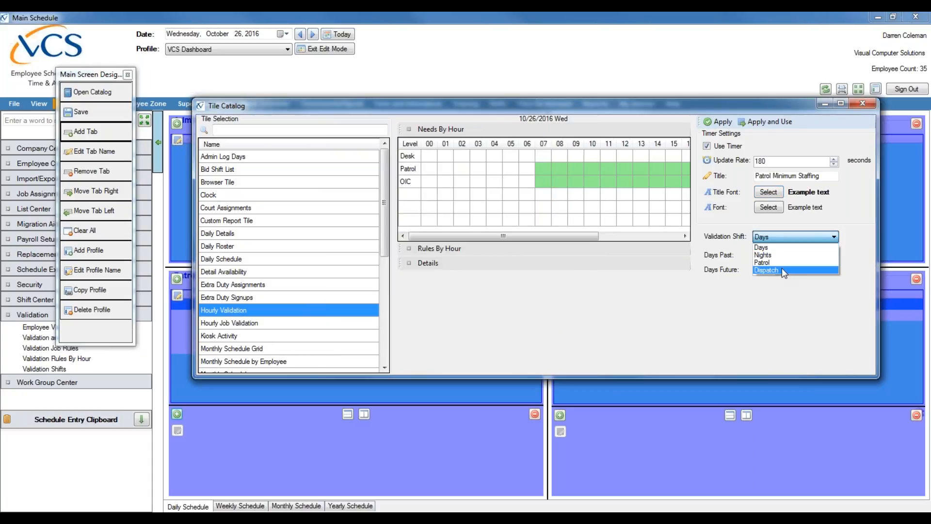
{"action": "left_click", "coordinate": [784, 262]}
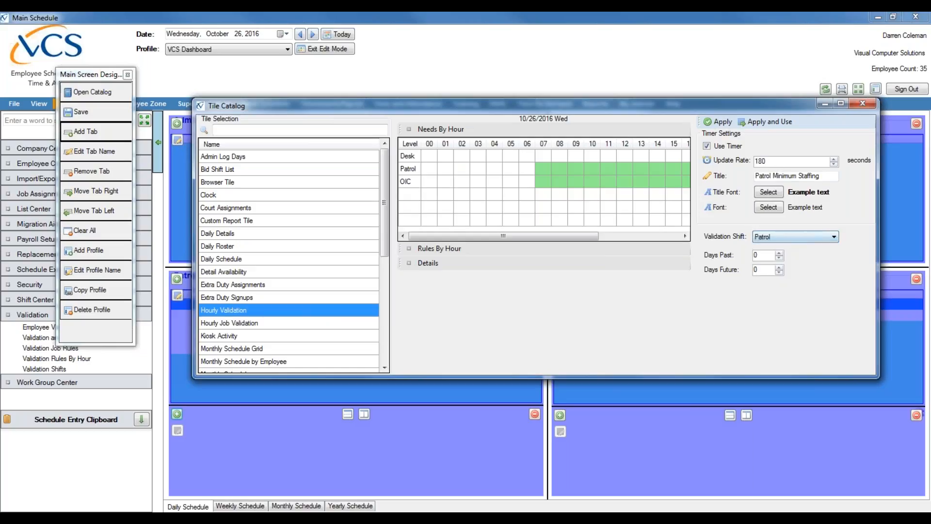
{"action": "left_click", "coordinate": [758, 124]}
Add an Hourly Validation tile titled "Dispatch Minimum Staffing" with the timer enabled below Records, and save the dashboard.
{"action": "left_click", "coordinate": [561, 432]}
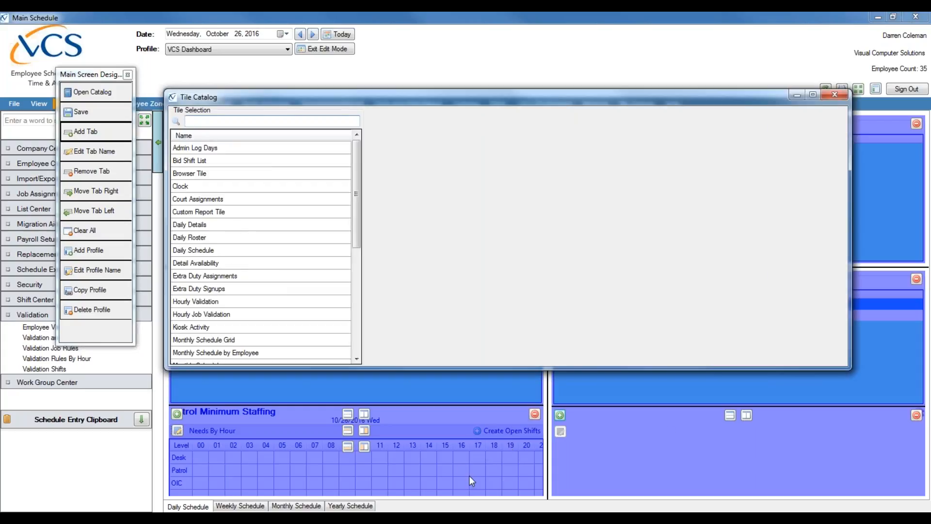
{"action": "left_click", "coordinate": [216, 302]}
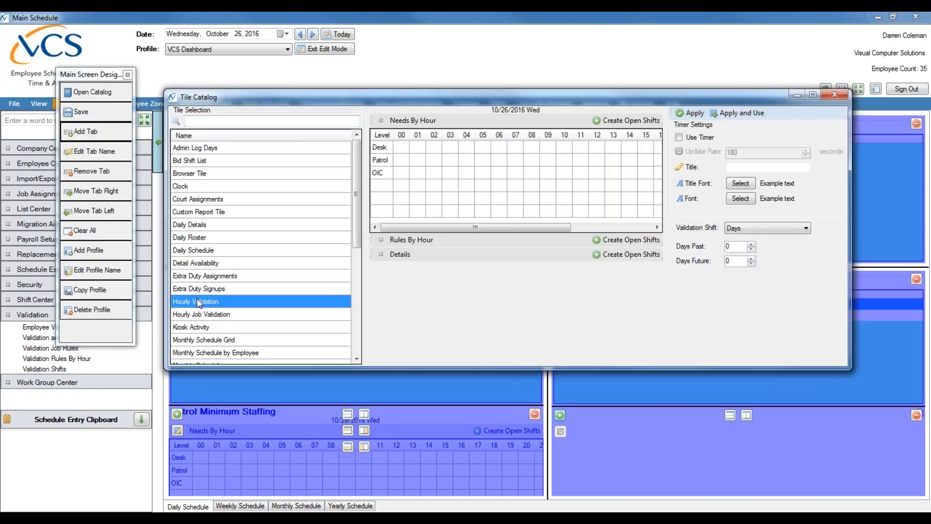
{"action": "left_click", "coordinate": [680, 138]}
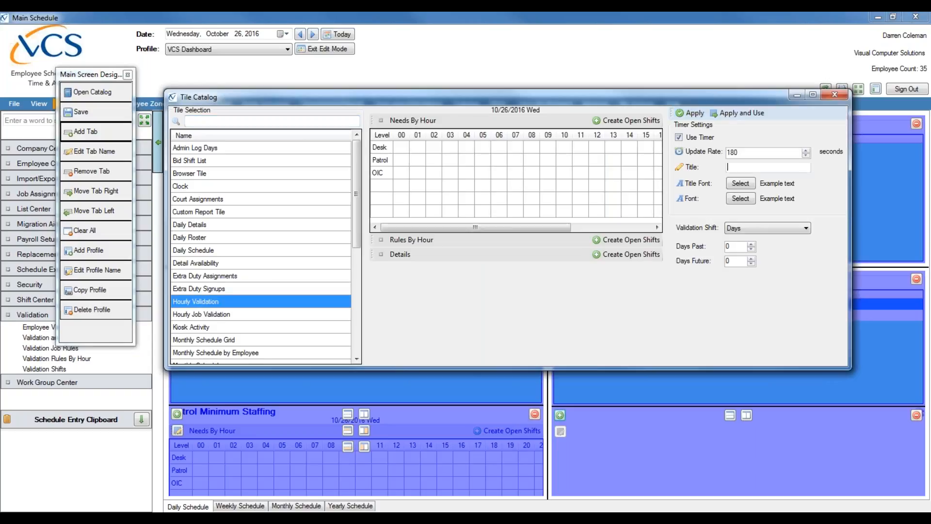
{"action": "type", "text": "Dispatch Mi"}
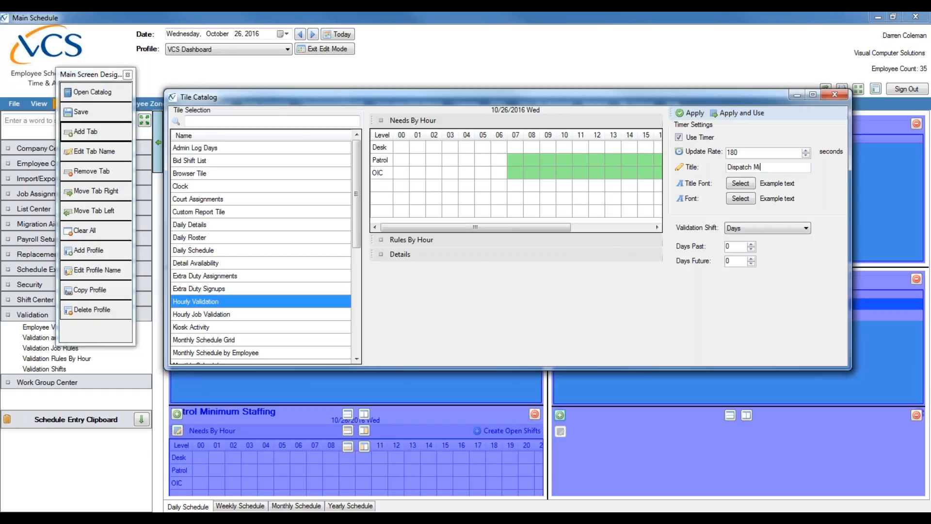
{"action": "type", "text": "ng"}
{"action": "left_click", "coordinate": [741, 113]}
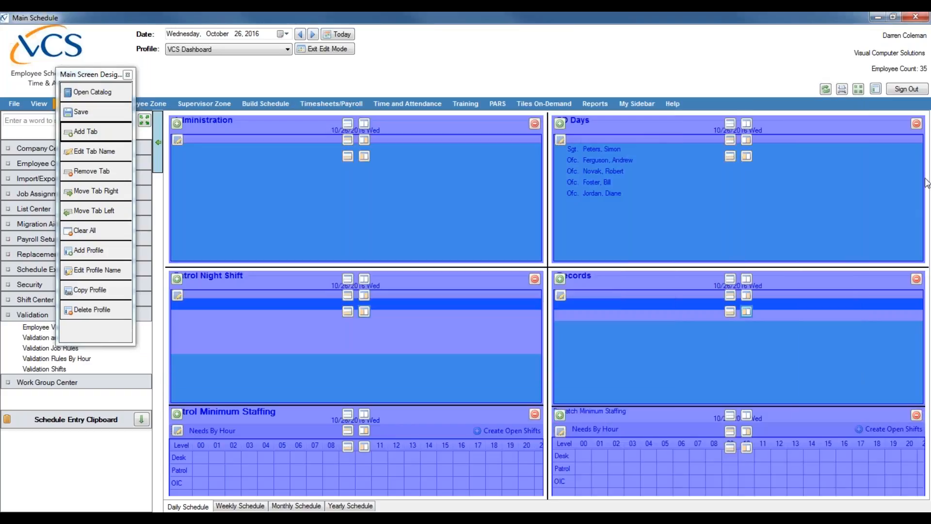
{"action": "left_click", "coordinate": [81, 112]}
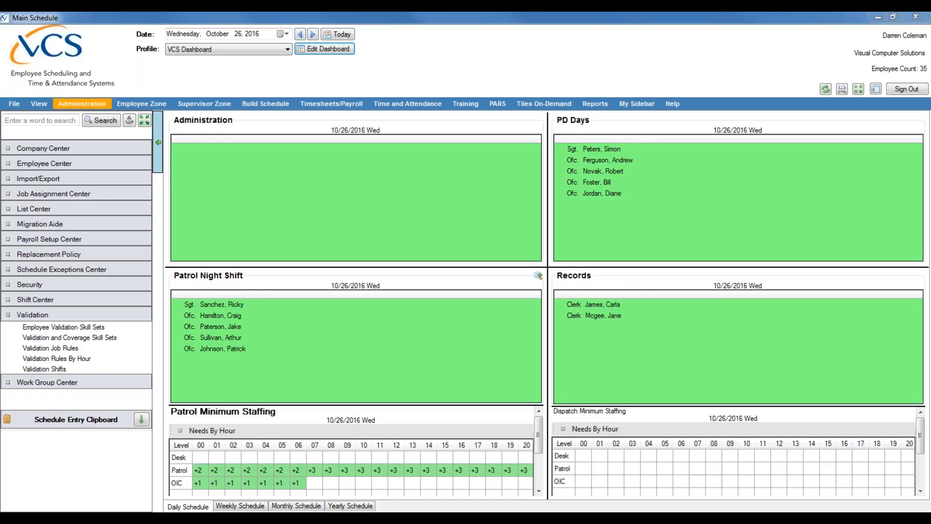
Review the Hourly Validation tile's settings in the tile catalog, then close it and leave dashboard editing without adding a tile.
{"action": "left_click", "coordinate": [321, 49]}
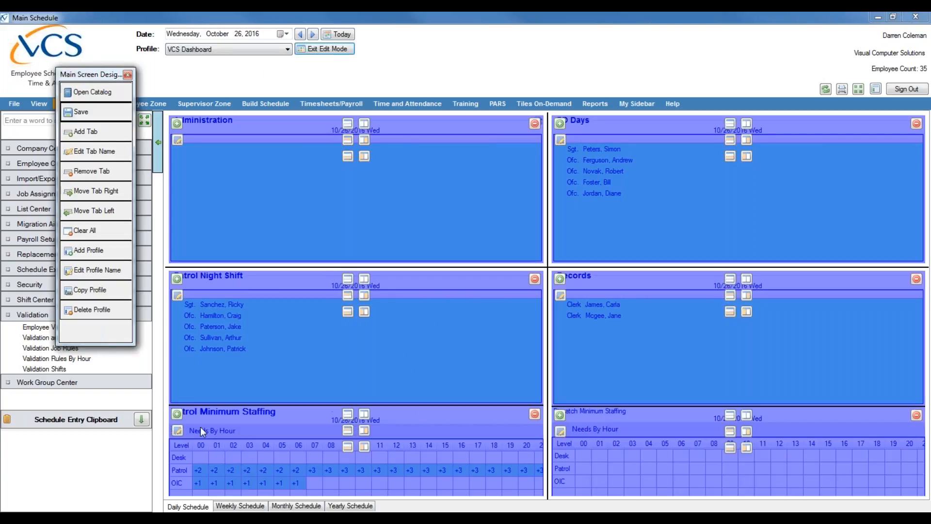
{"action": "left_click", "coordinate": [177, 415]}
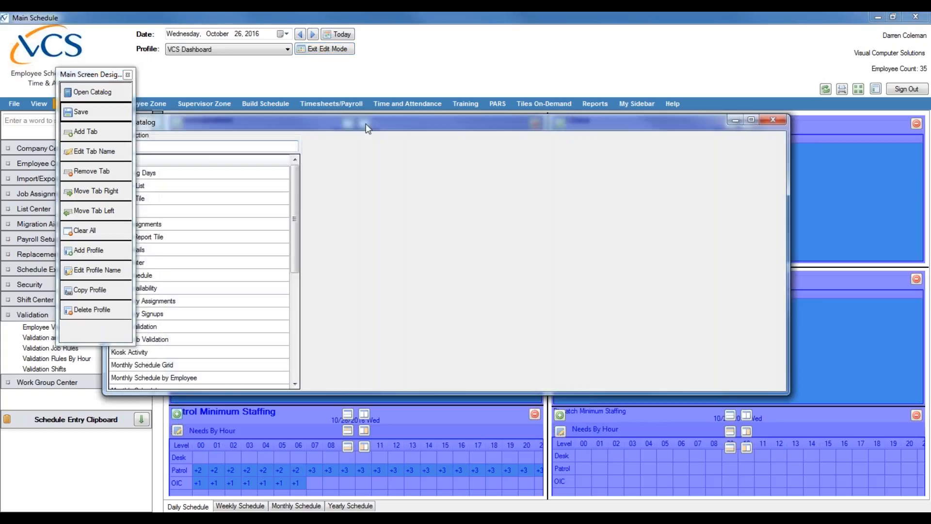
{"action": "left_click", "coordinate": [225, 324]}
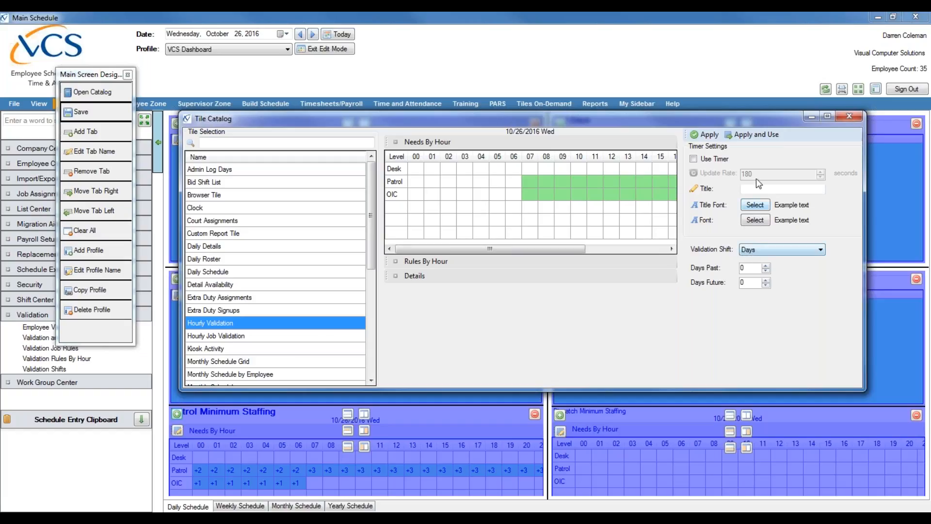
{"action": "left_click", "coordinate": [849, 116]}
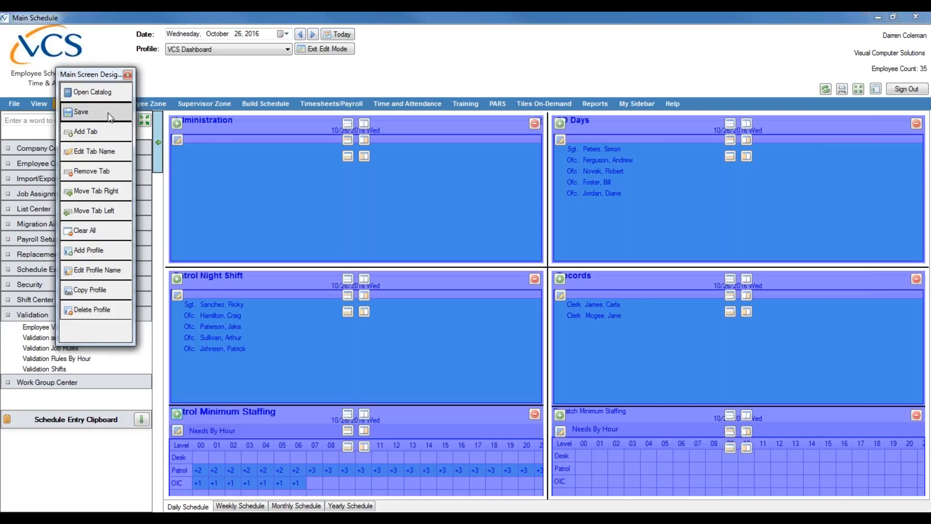
{"action": "left_click", "coordinate": [342, 50]}
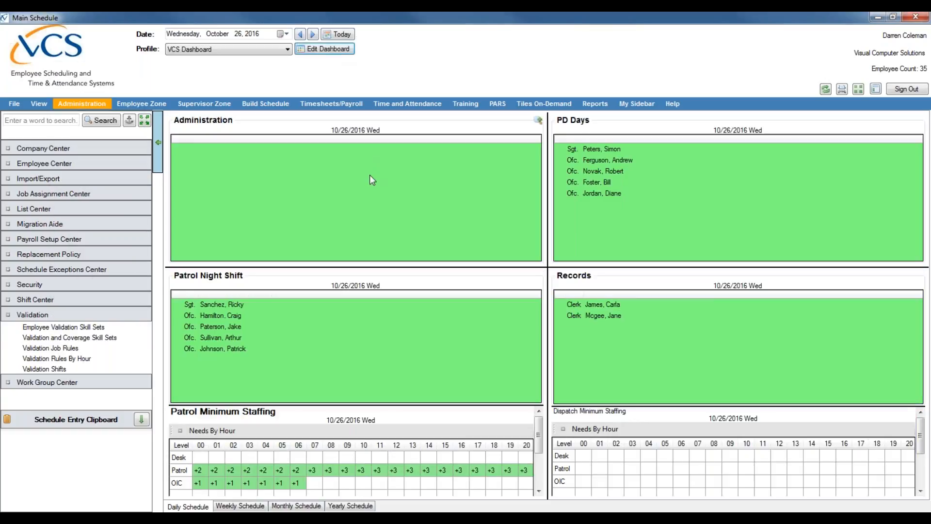